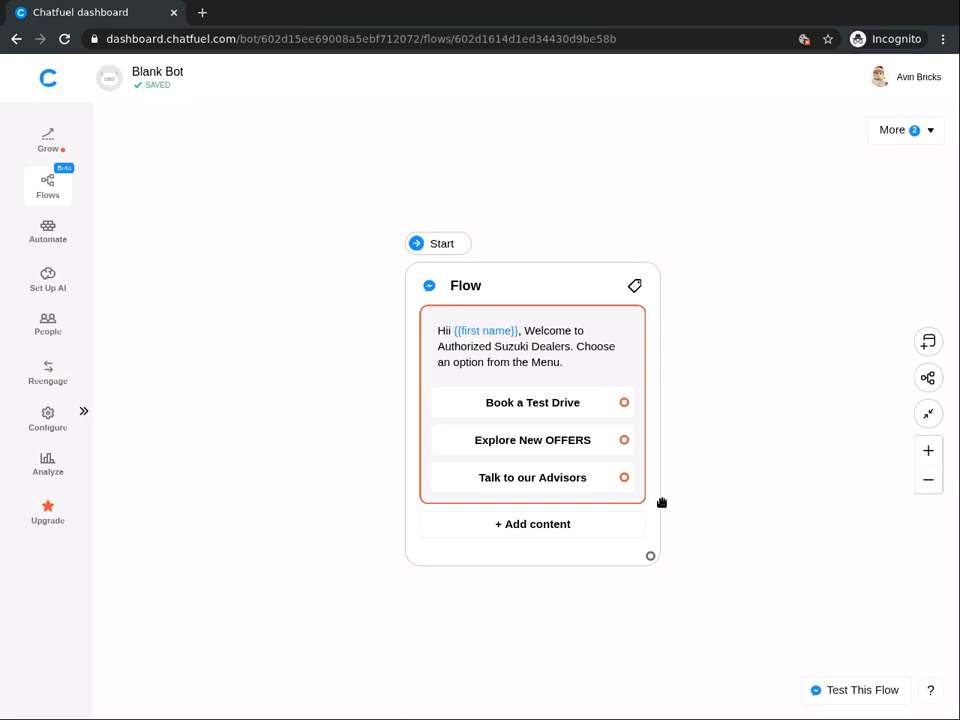
Add a Text + Buttons block after the welcome flow reading 'Select a Model to continue'.
{"action": "left_click", "coordinate": [557, 414]}
{"action": "left_click", "coordinate": [558, 414]}
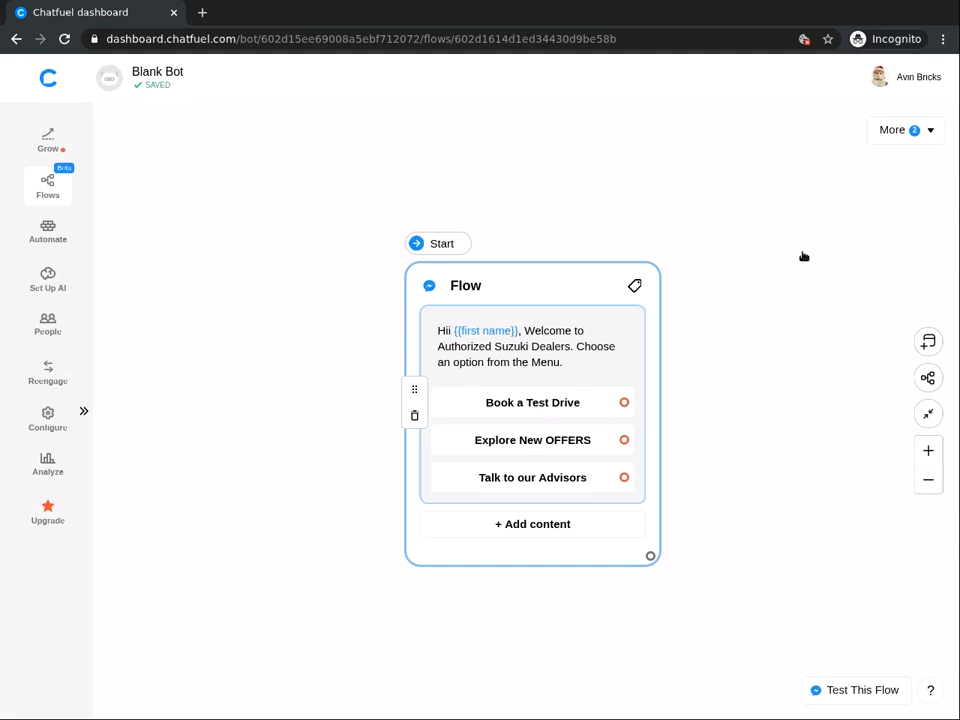
{"action": "left_click", "coordinate": [741, 232]}
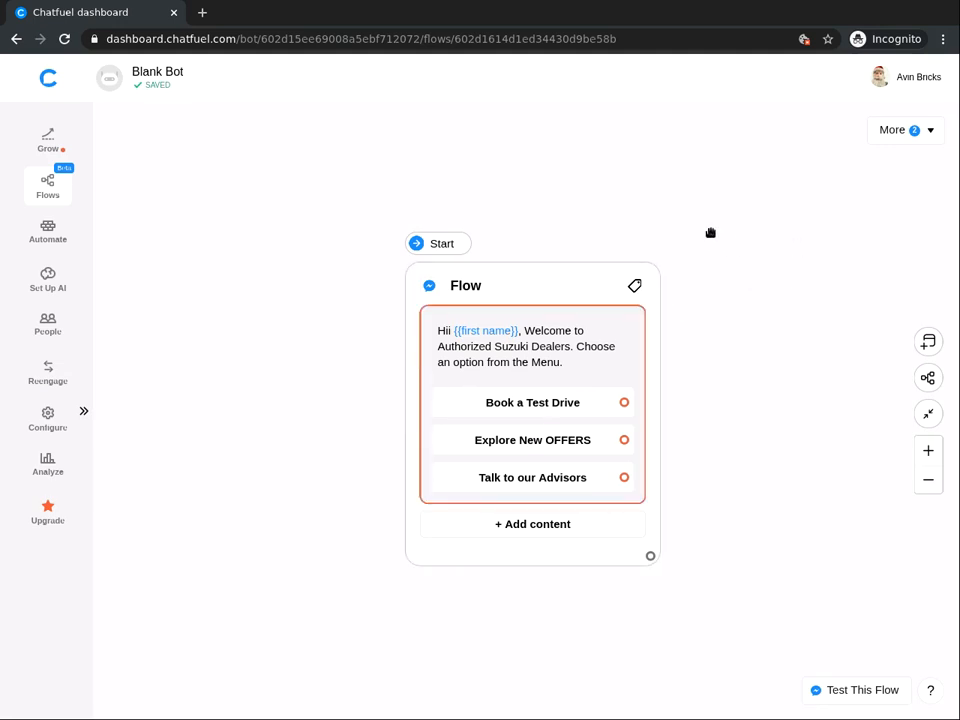
{"action": "right_click", "coordinate": [710, 232]}
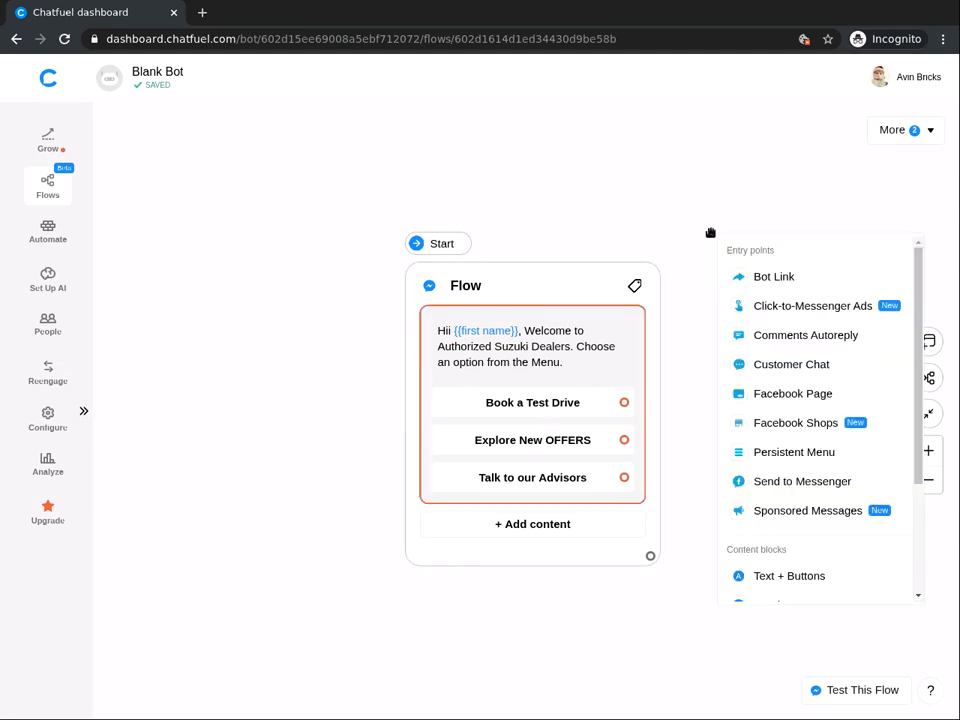
{"action": "left_click", "coordinate": [791, 578]}
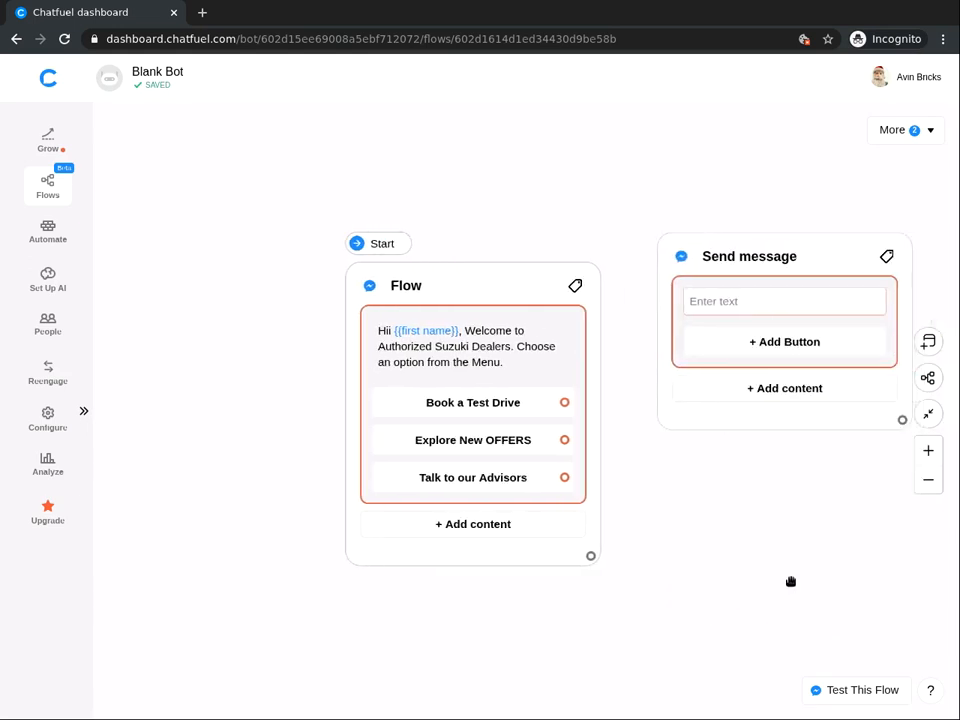
{"action": "left_click", "coordinate": [754, 290]}
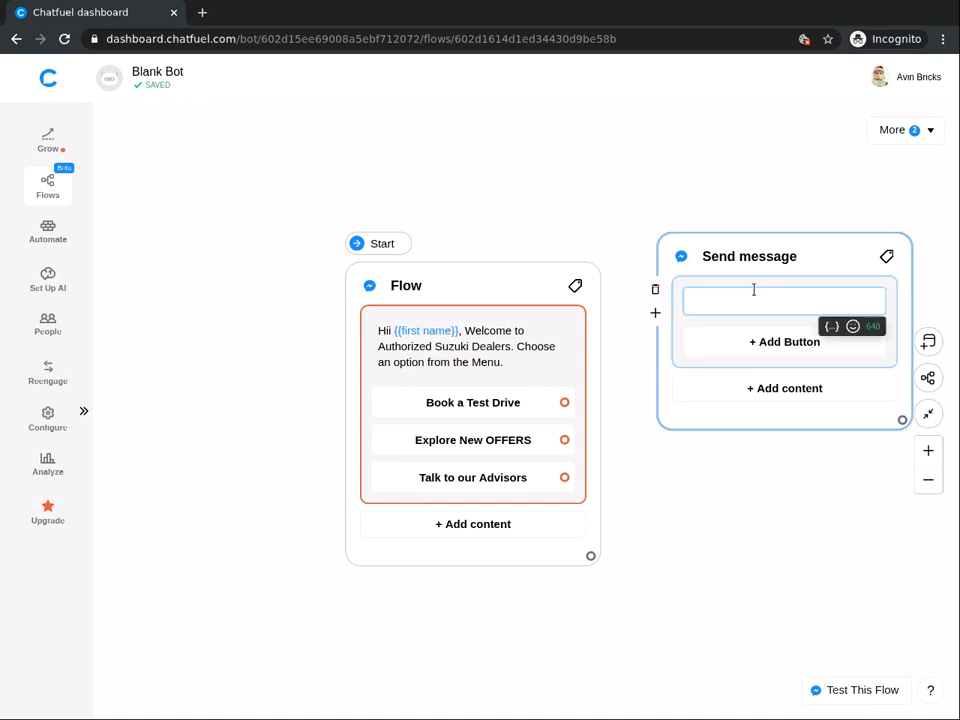
{"action": "type", "text": "Select a Model to continue"}
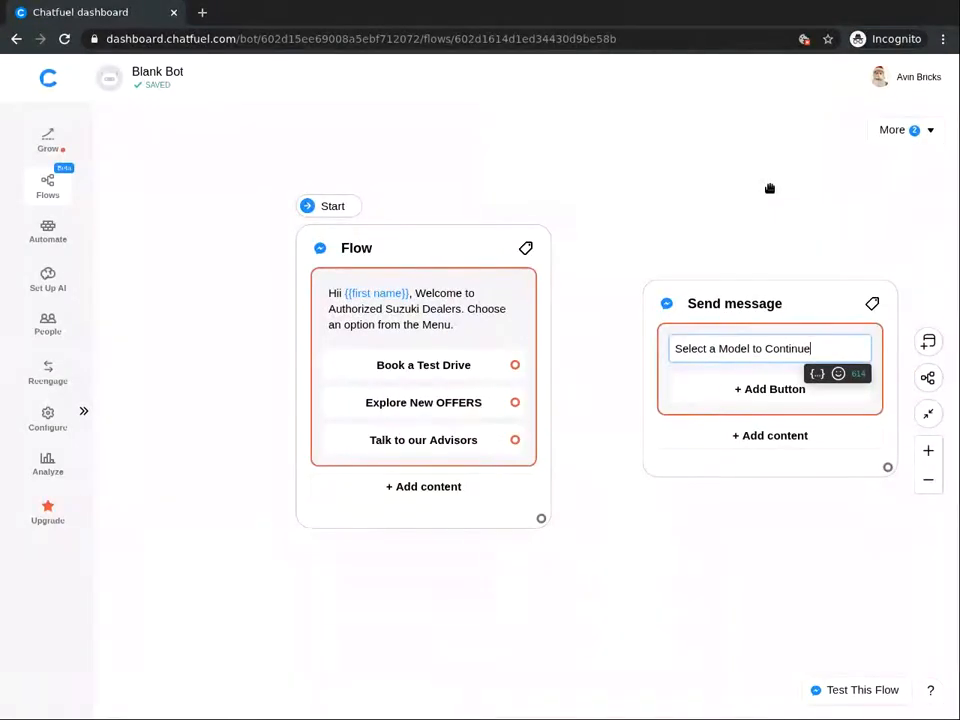
{"action": "left_click", "coordinate": [780, 437]}
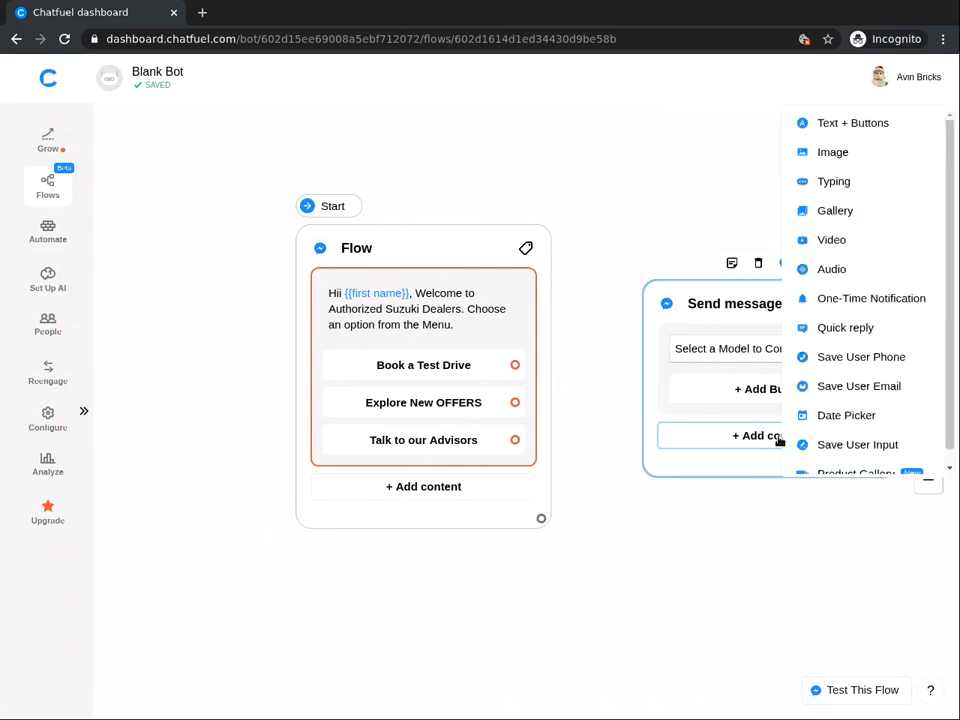
Add a three-card gallery to the model message and begin adding the first card's image.
{"action": "left_click", "coordinate": [834, 212]}
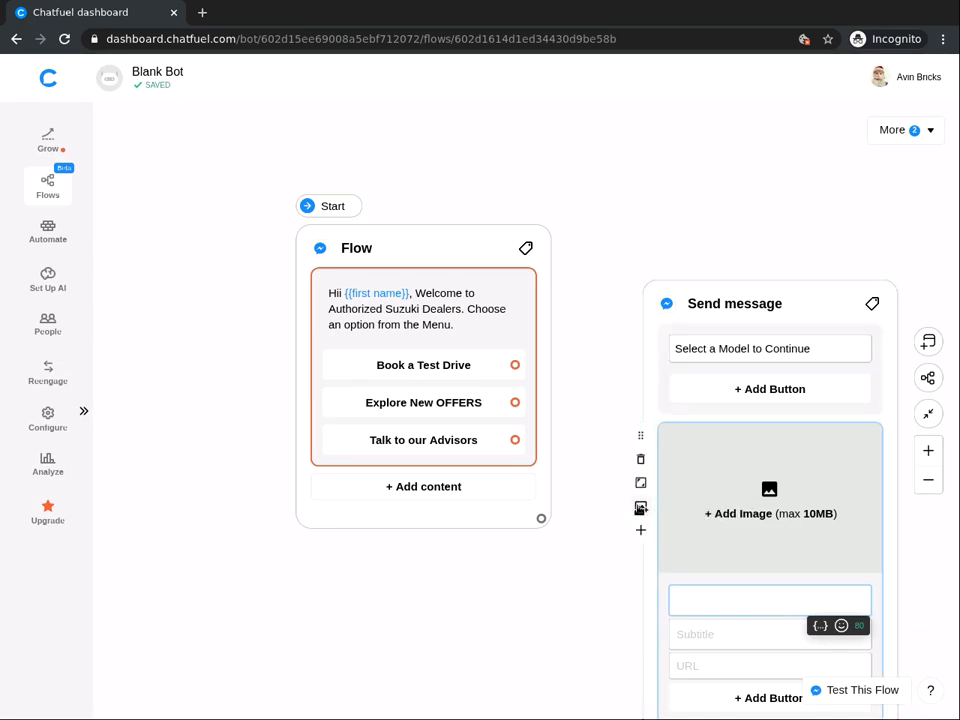
{"action": "left_click", "coordinate": [641, 508]}
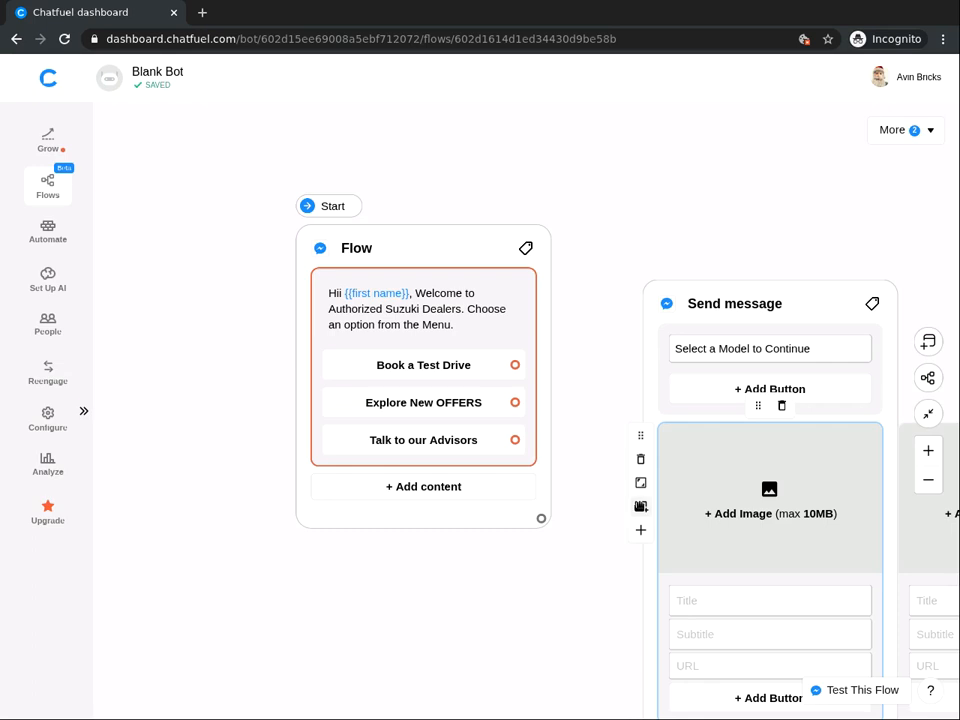
{"action": "left_click_drag", "start_coordinate": [607, 586], "coordinate": [135, 542]}
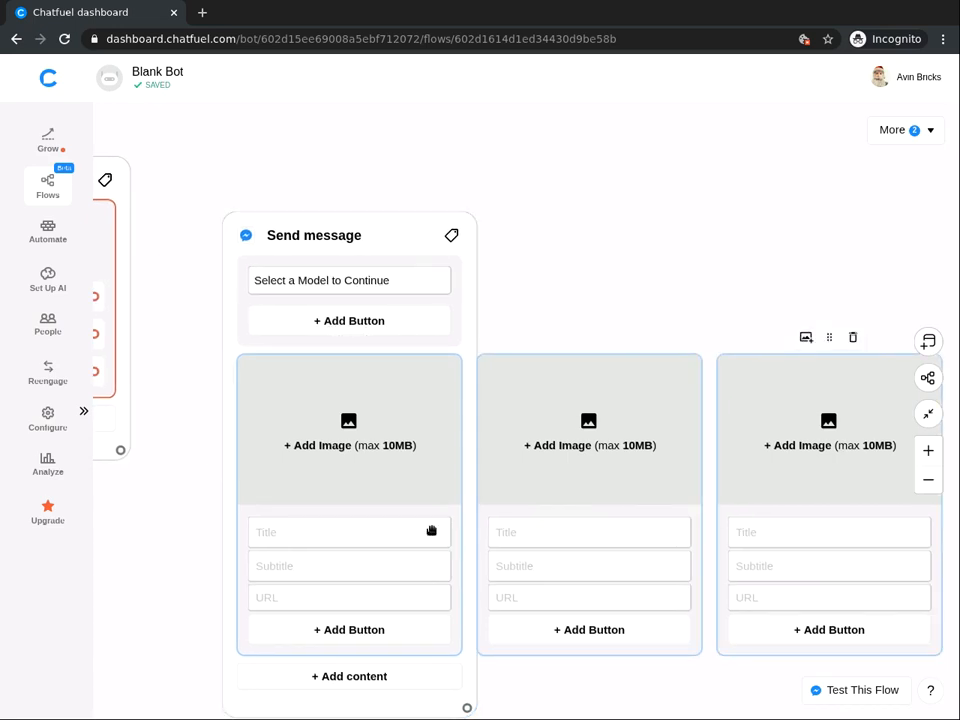
{"action": "left_click", "coordinate": [378, 424]}
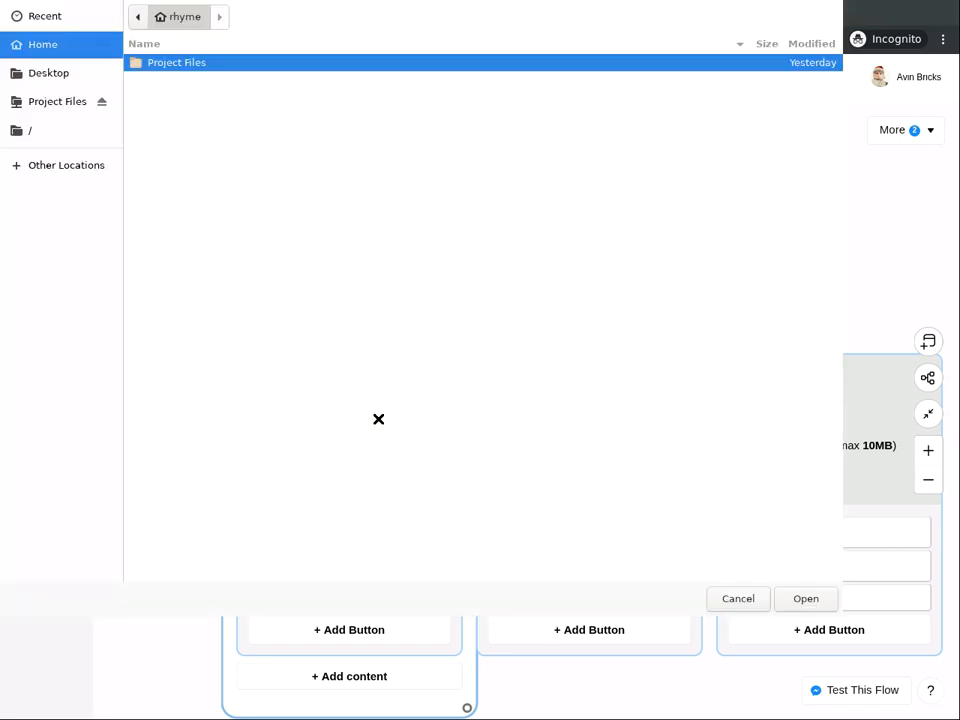
Upload baleno.jpg, Vitara.jpg and scross.jpg from Project Files into the three gallery cards.
{"action": "double_click", "coordinate": [178, 62]}
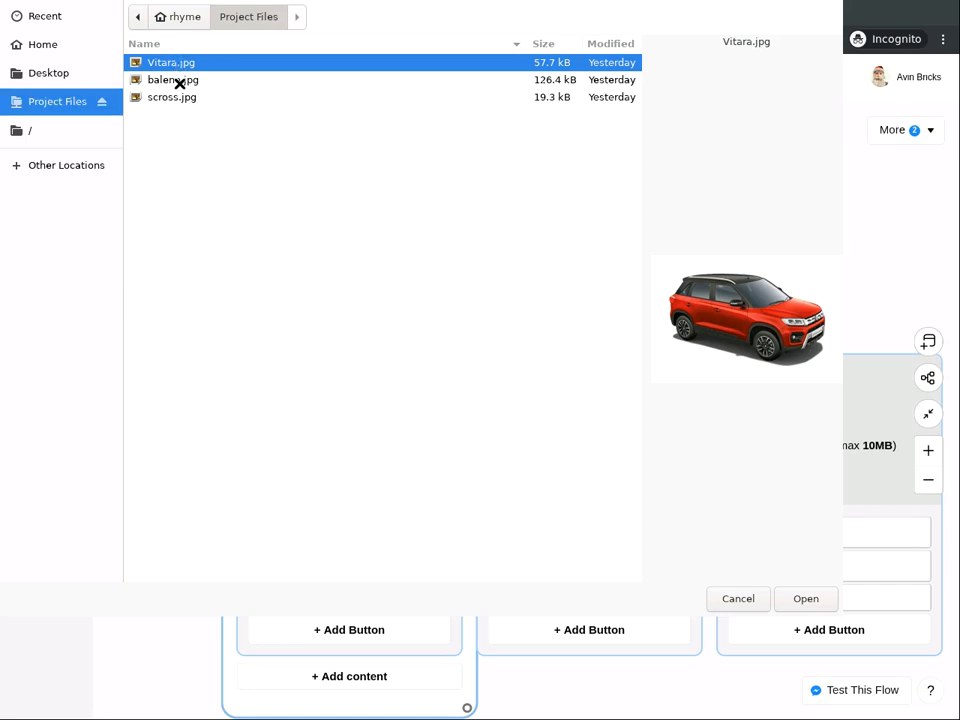
{"action": "double_click", "coordinate": [178, 79]}
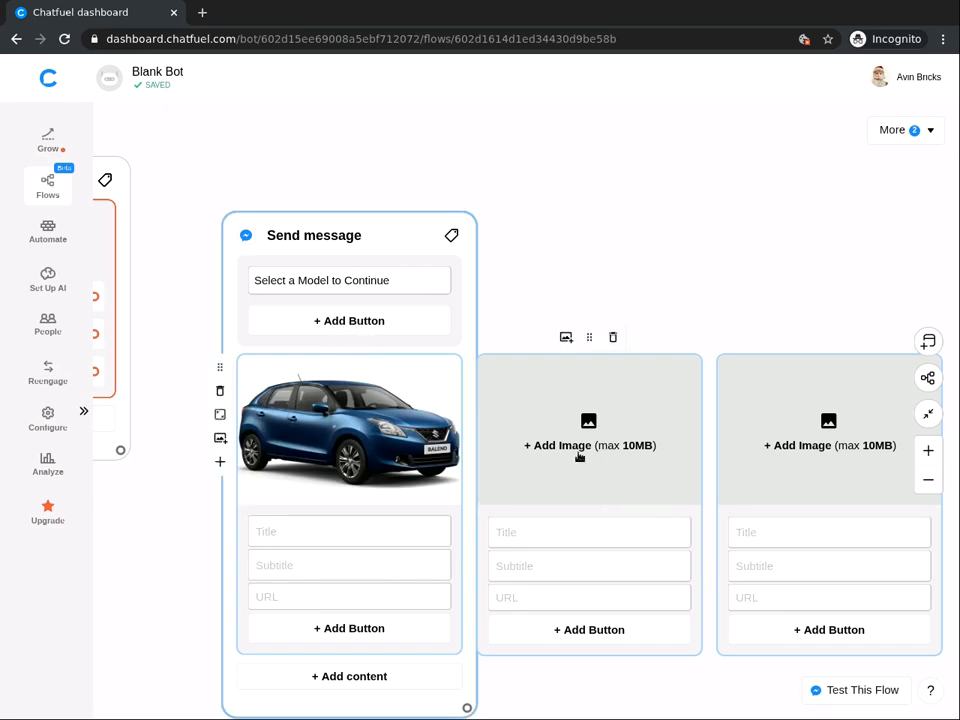
{"action": "left_click", "coordinate": [579, 452]}
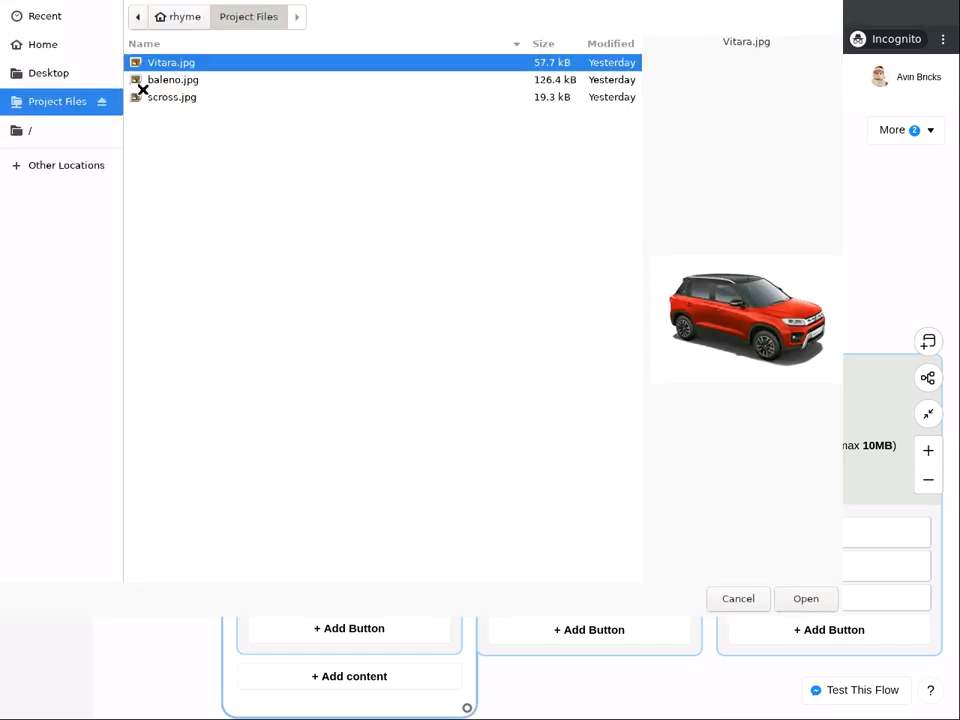
{"action": "double_click", "coordinate": [171, 61]}
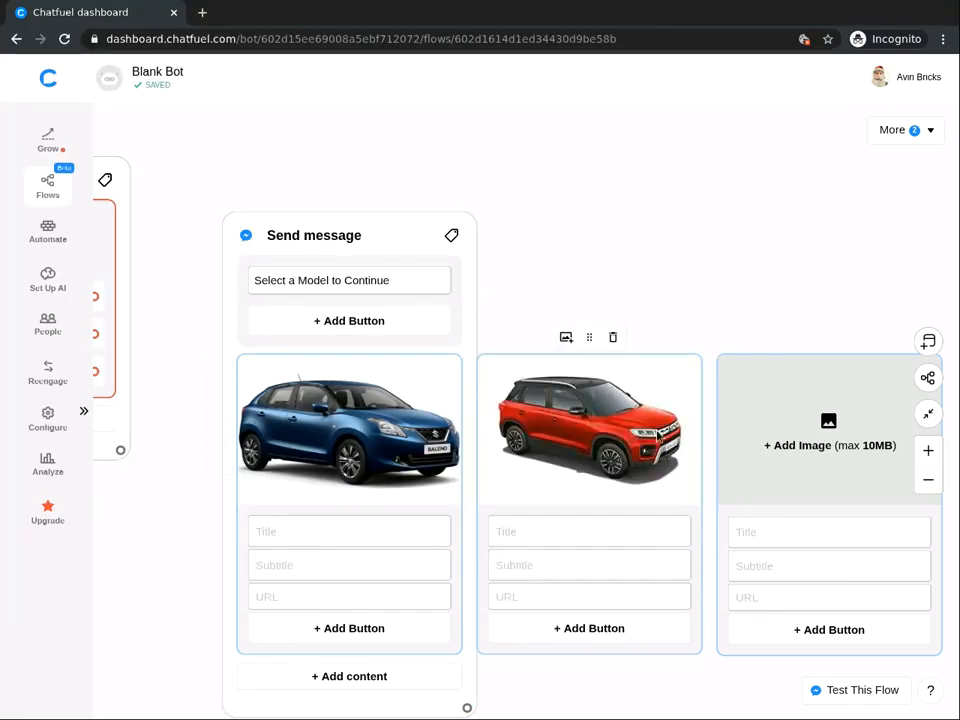
{"action": "left_click", "coordinate": [840, 441]}
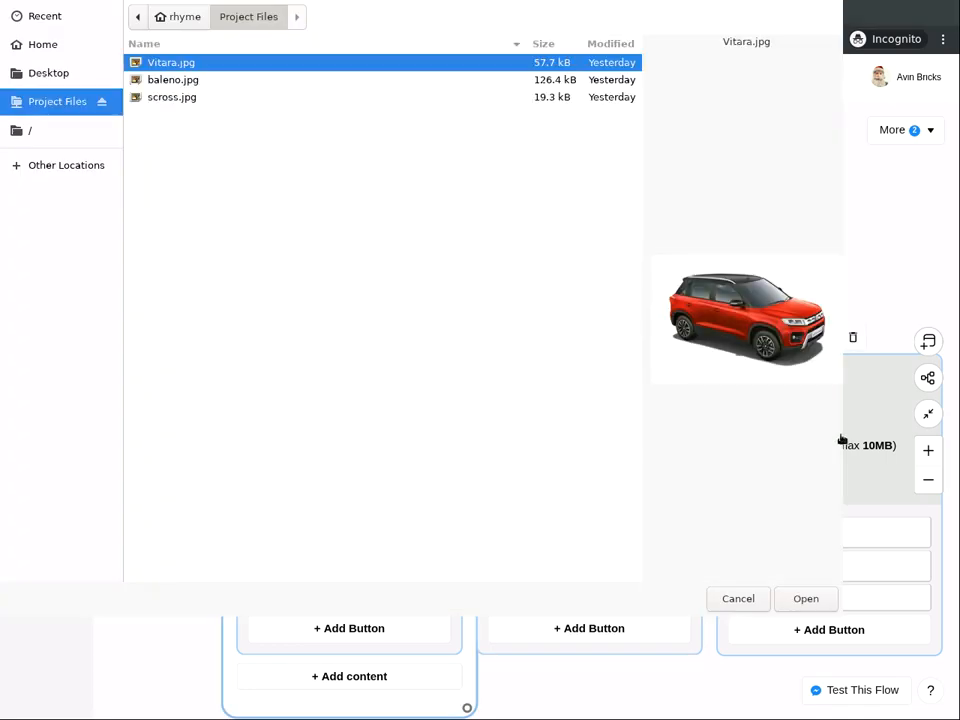
{"action": "double_click", "coordinate": [171, 97]}
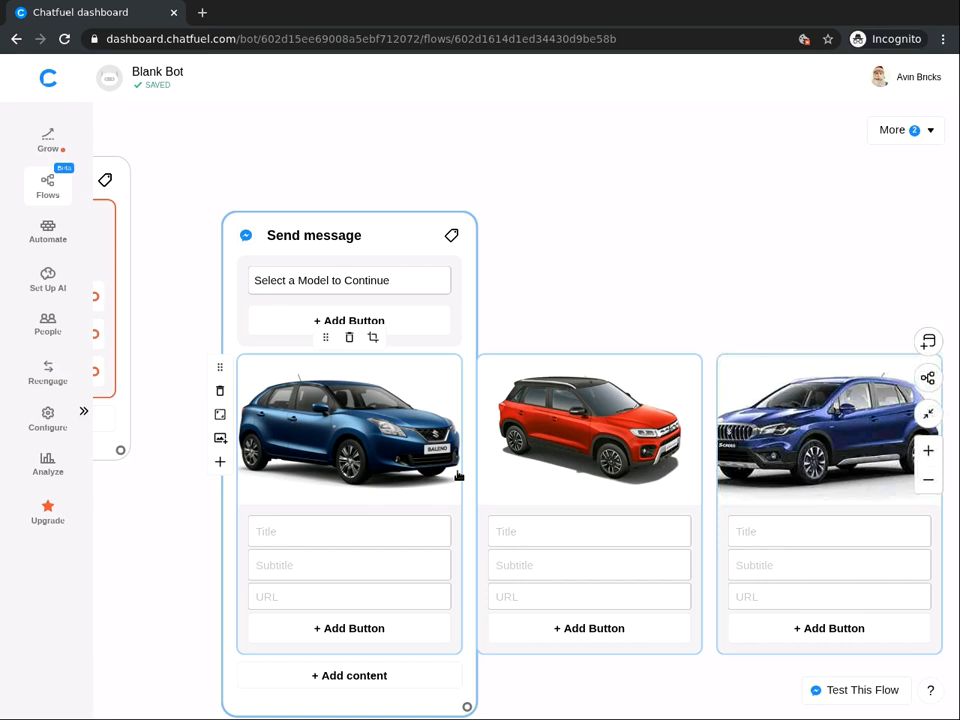
Add a button labelled 'Select' to each of the three car cards.
{"action": "left_click", "coordinate": [374, 627]}
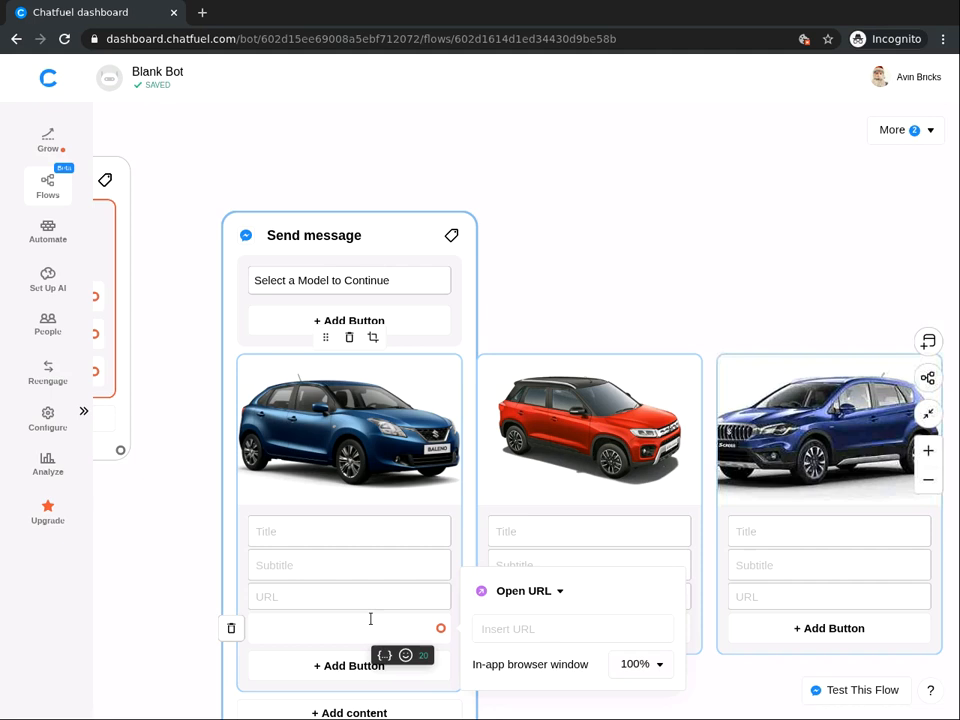
{"action": "type", "text": "Select"}
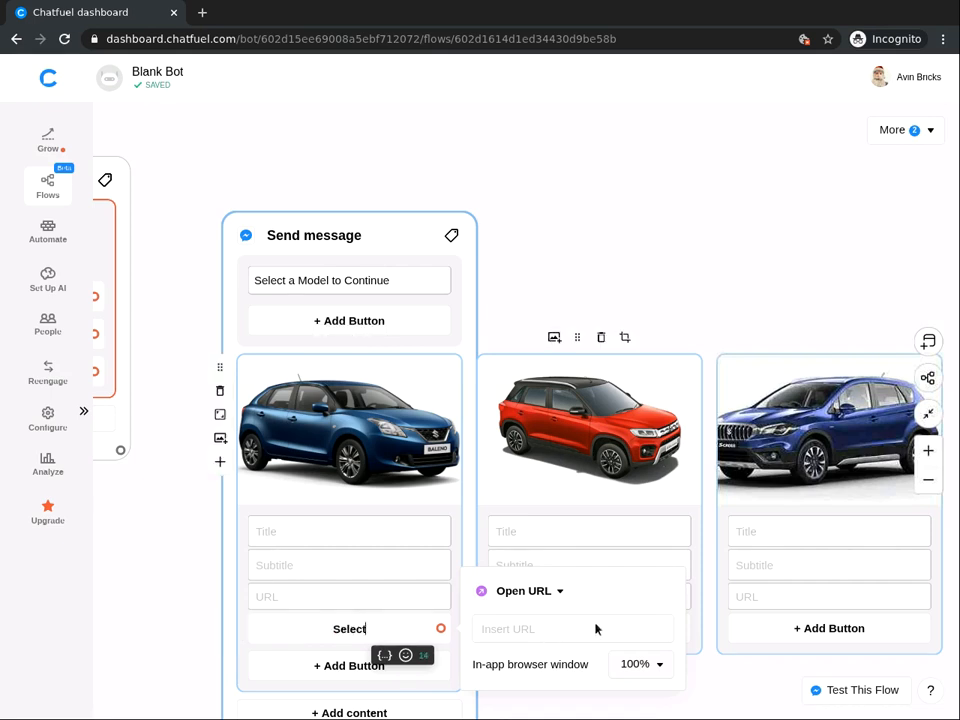
{"action": "left_click", "coordinate": [796, 628]}
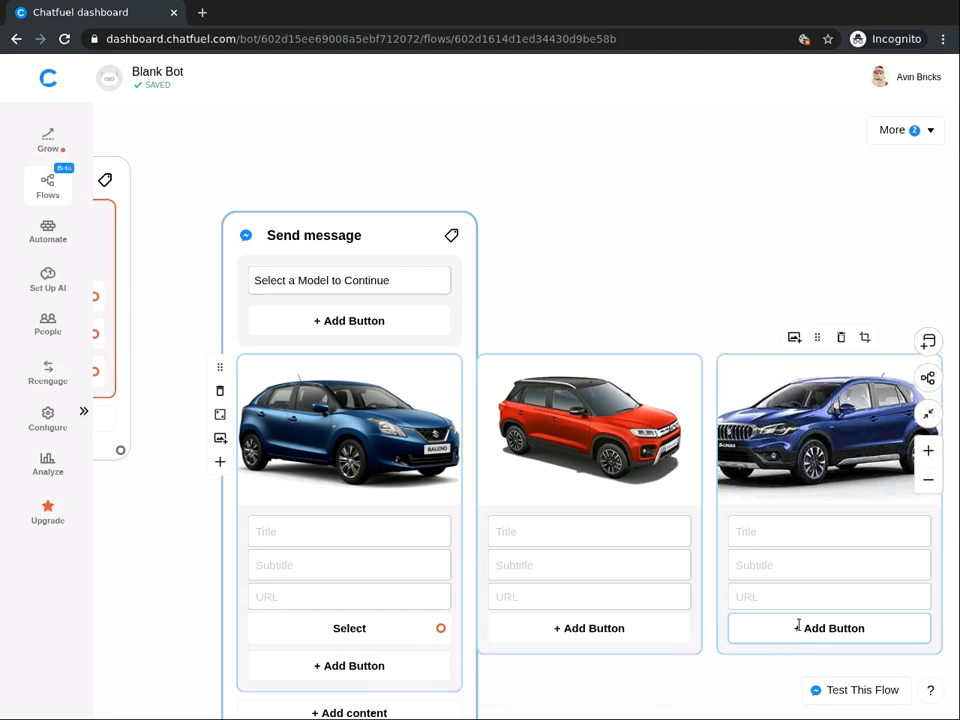
{"action": "type", "text": "Select"}
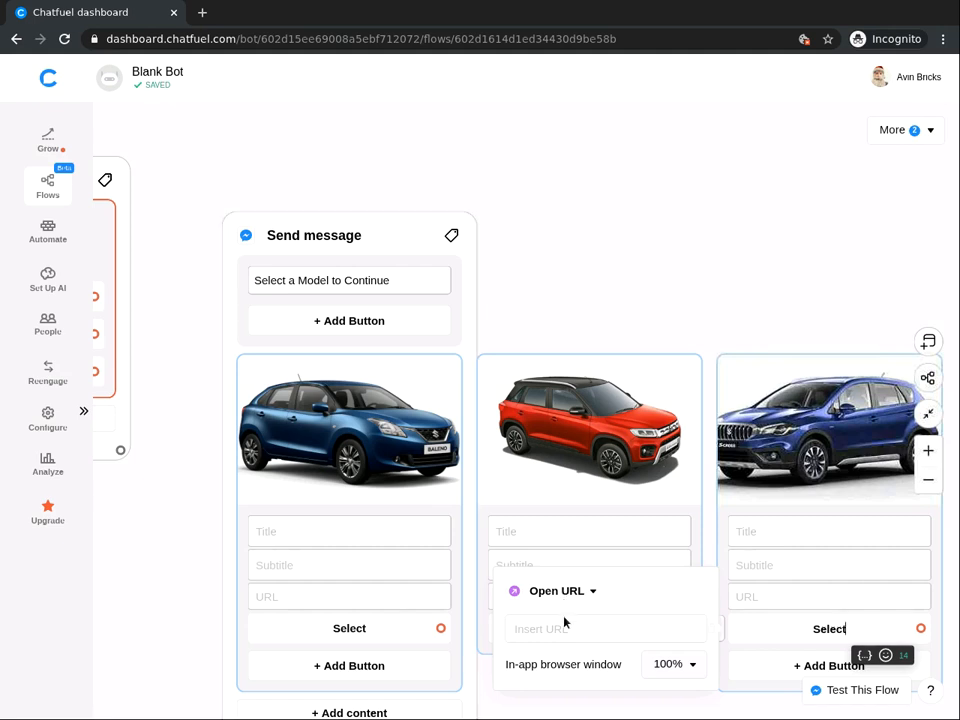
{"action": "left_click", "coordinate": [621, 559]}
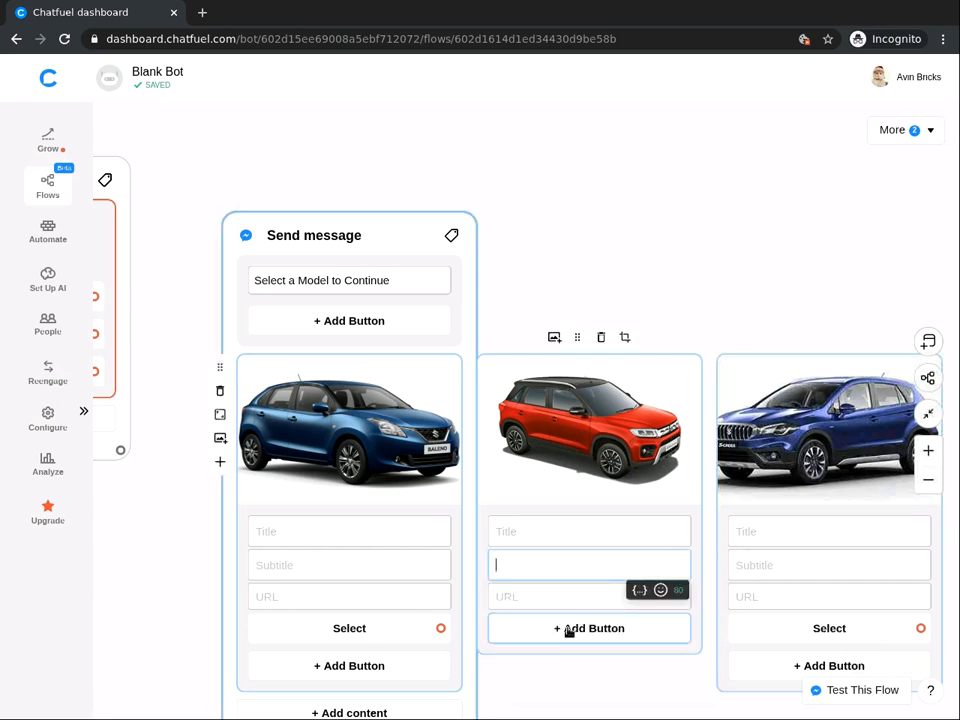
{"action": "left_click", "coordinate": [569, 629]}
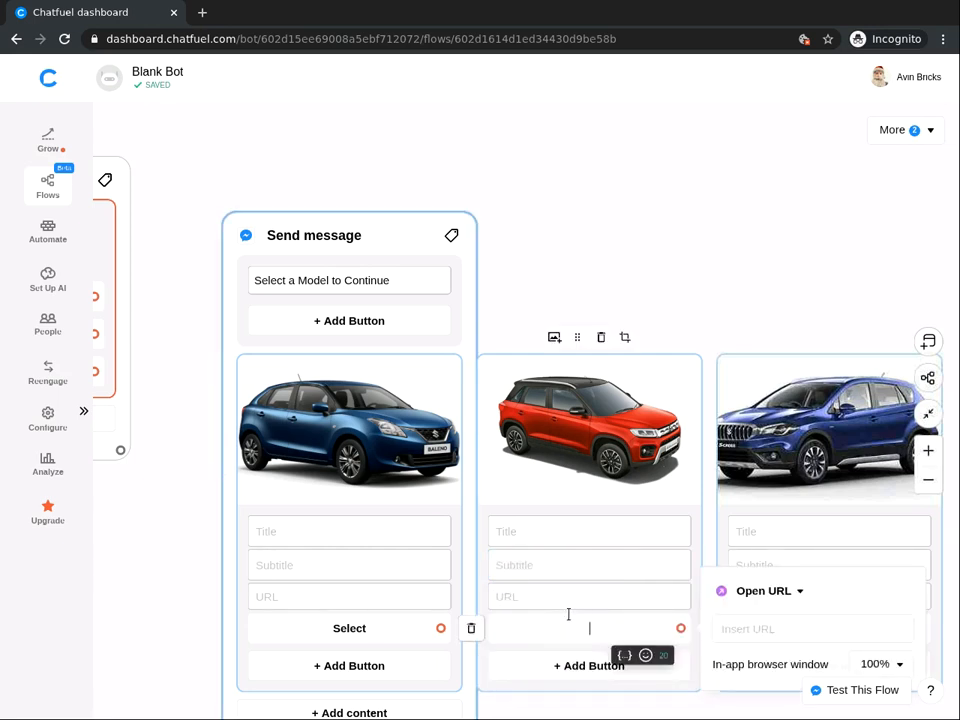
{"action": "type", "text": "Select"}
{"action": "left_click", "coordinate": [677, 220]}
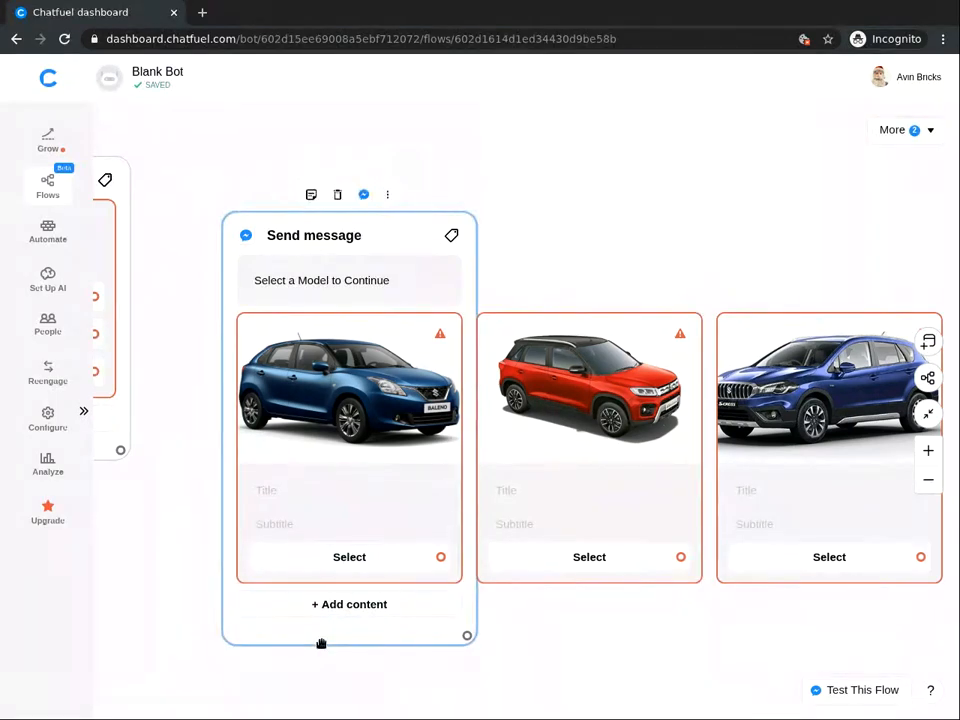
Title the first two car cards Baleno and Vitara Brezza.
{"action": "left_click", "coordinate": [283, 488]}
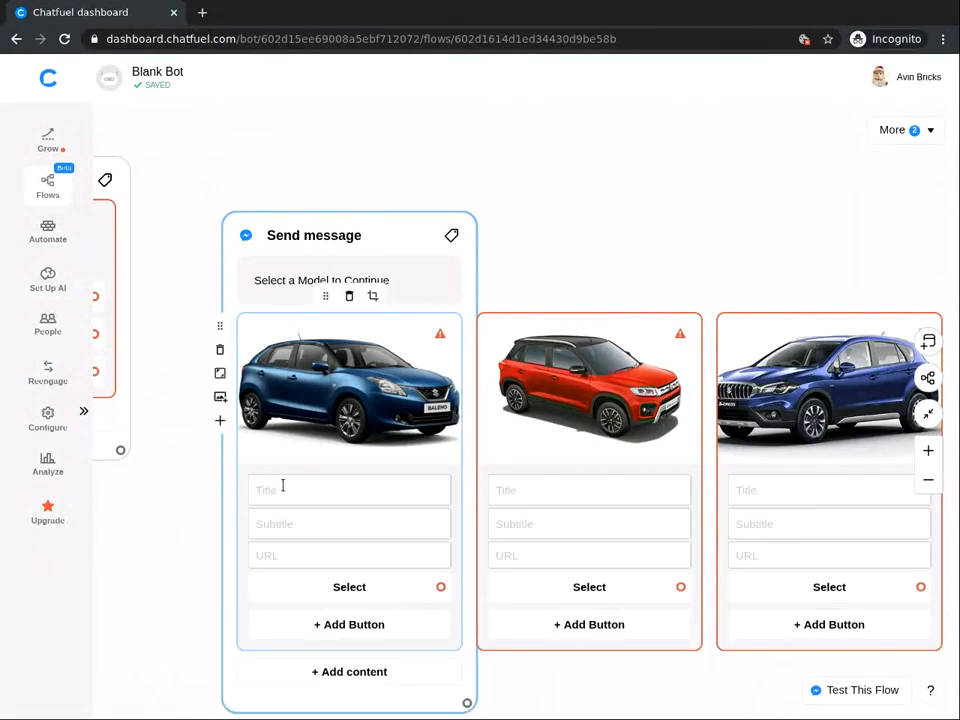
{"action": "left_click", "coordinate": [283, 487]}
{"action": "type", "text": "Baleno"}
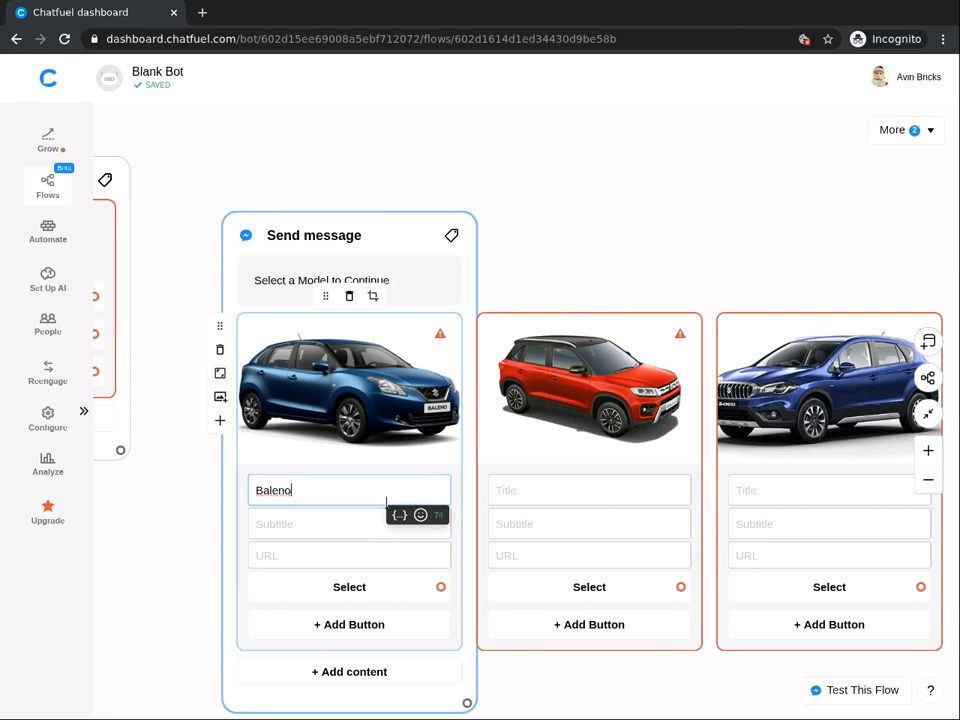
{"action": "left_click", "coordinate": [514, 478]}
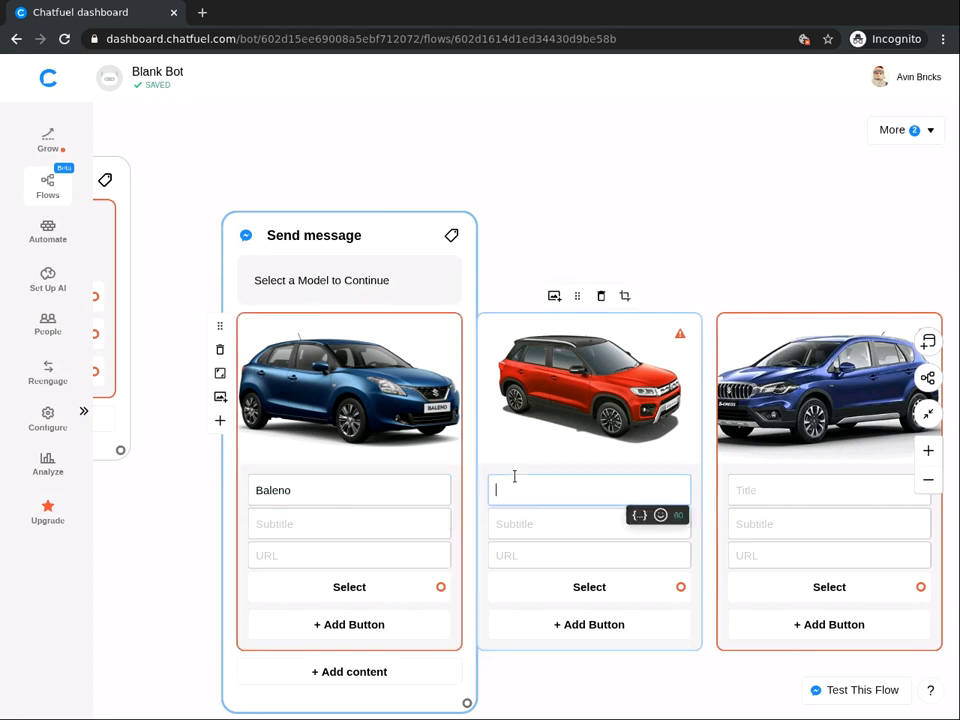
{"action": "type", "text": "Vitara Brezza"}
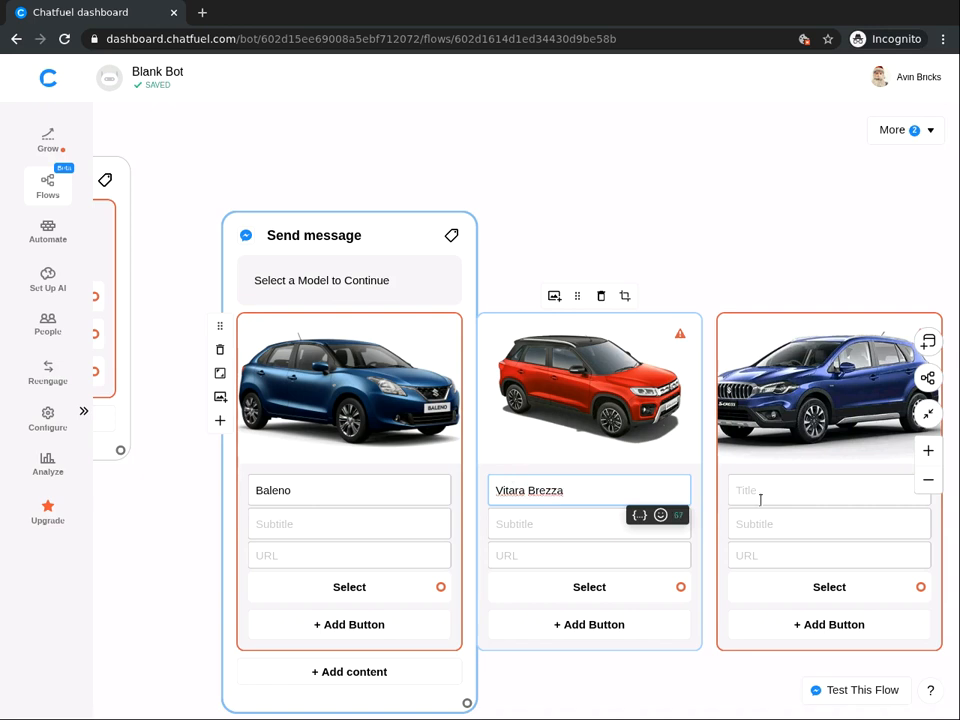
Title the third card S-Cross, removing the stray line break.
{"action": "left_click", "coordinate": [762, 488]}
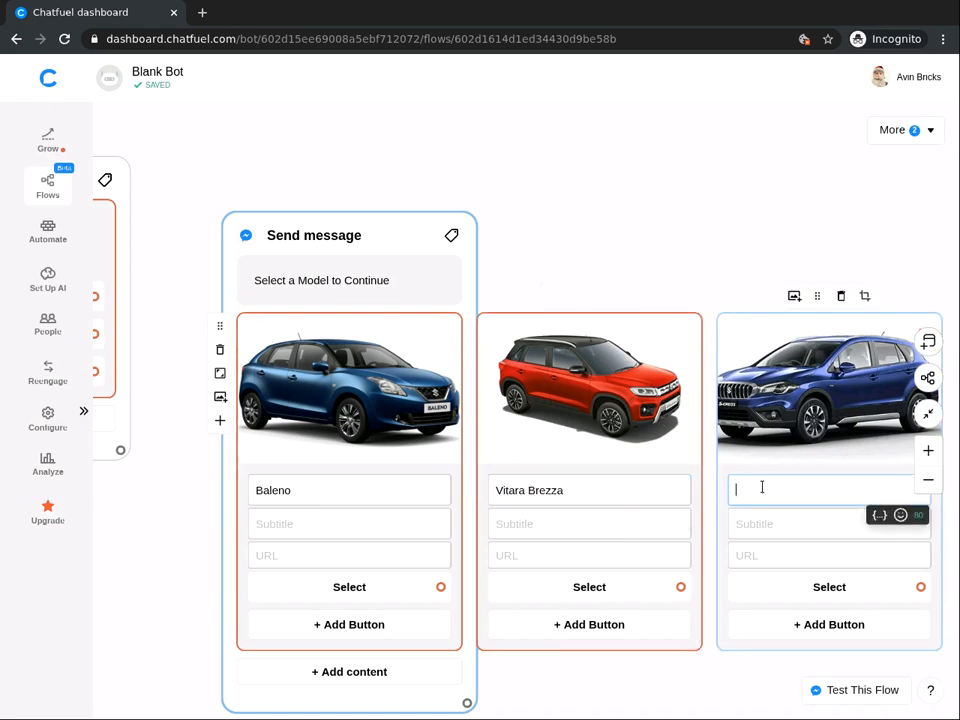
{"action": "type", "text": "S-"}
{"action": "key", "text": "Return"}
{"action": "type", "text": "Cross"}
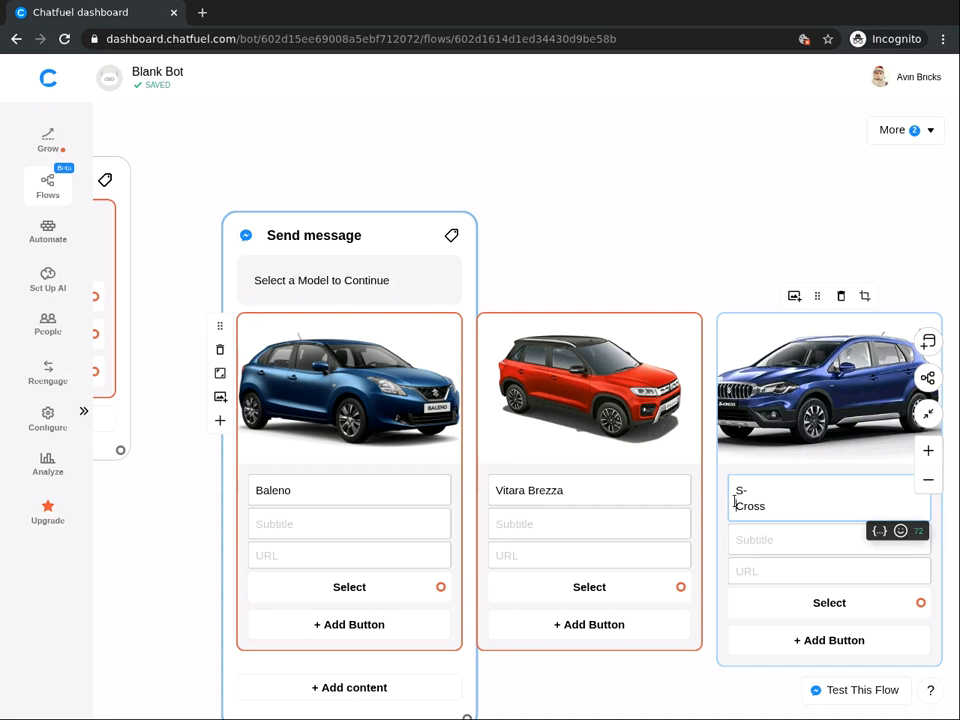
{"action": "left_click", "coordinate": [735, 505]}
{"action": "key", "text": "BackSpace"}
{"action": "key", "text": "BackSpace"}
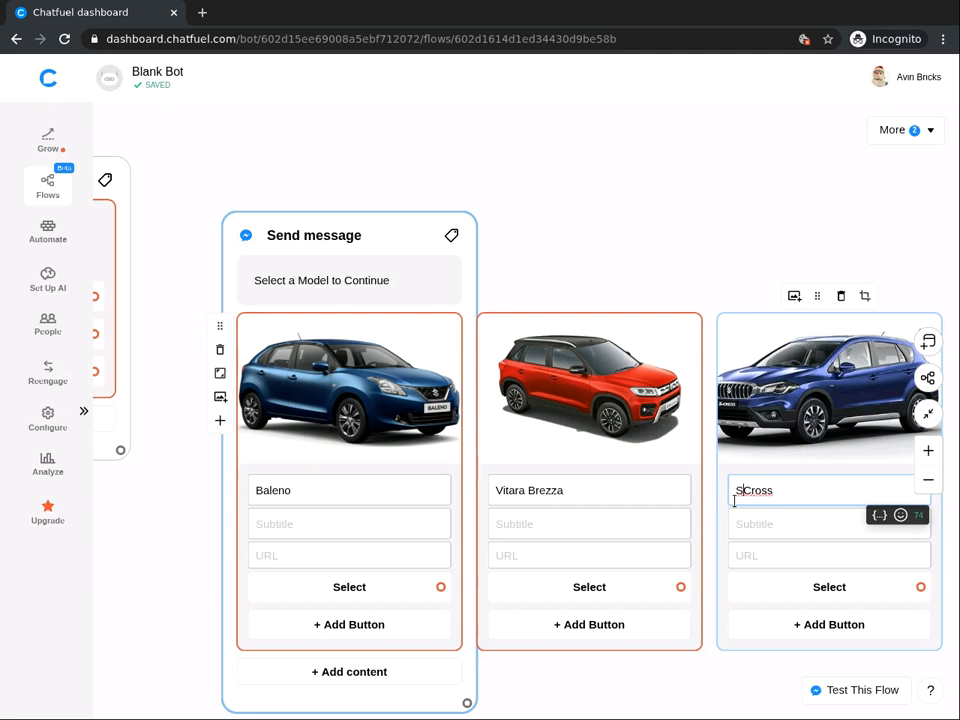
{"action": "type", "text": "-"}
{"action": "left_click", "coordinate": [656, 190]}
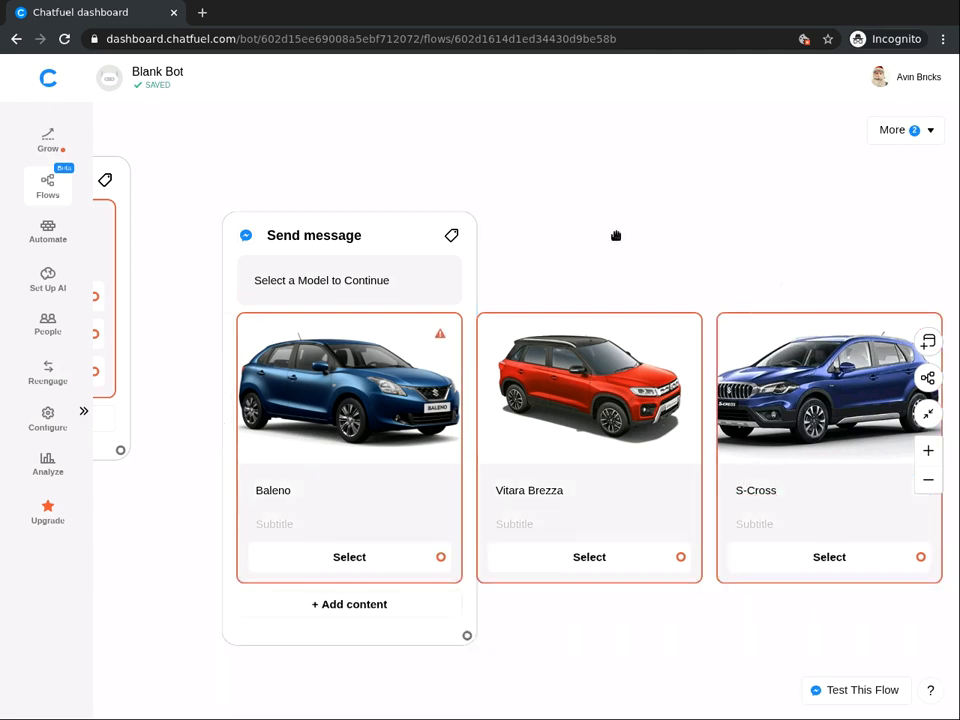
Create an empty Send message block on open canvas beside the car gallery.
{"action": "left_click", "coordinate": [320, 355]}
{"action": "left_click_drag", "start_coordinate": [488, 213], "coordinate": [311, 212]}
{"action": "left_click_drag", "start_coordinate": [793, 171], "coordinate": [451, 205]}
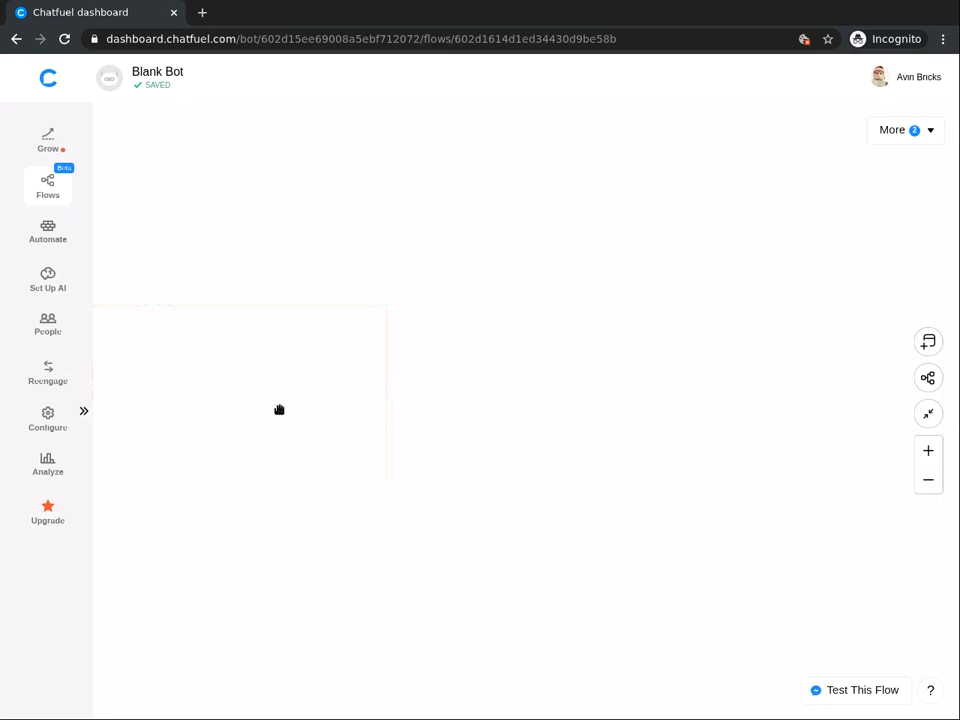
{"action": "left_click", "coordinate": [386, 229]}
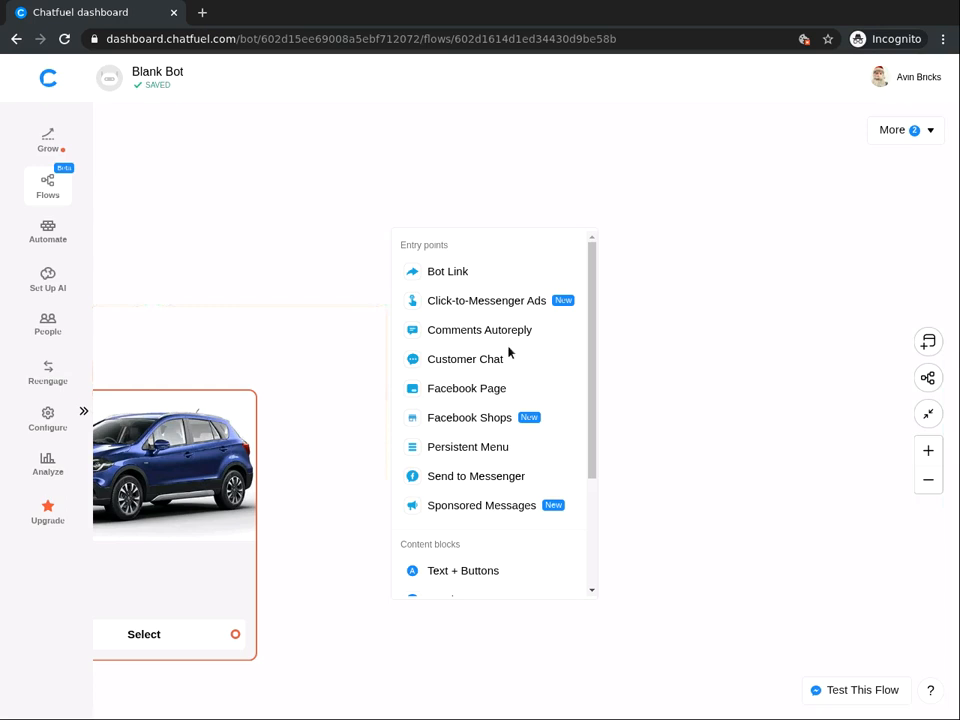
{"action": "left_click", "coordinate": [470, 569]}
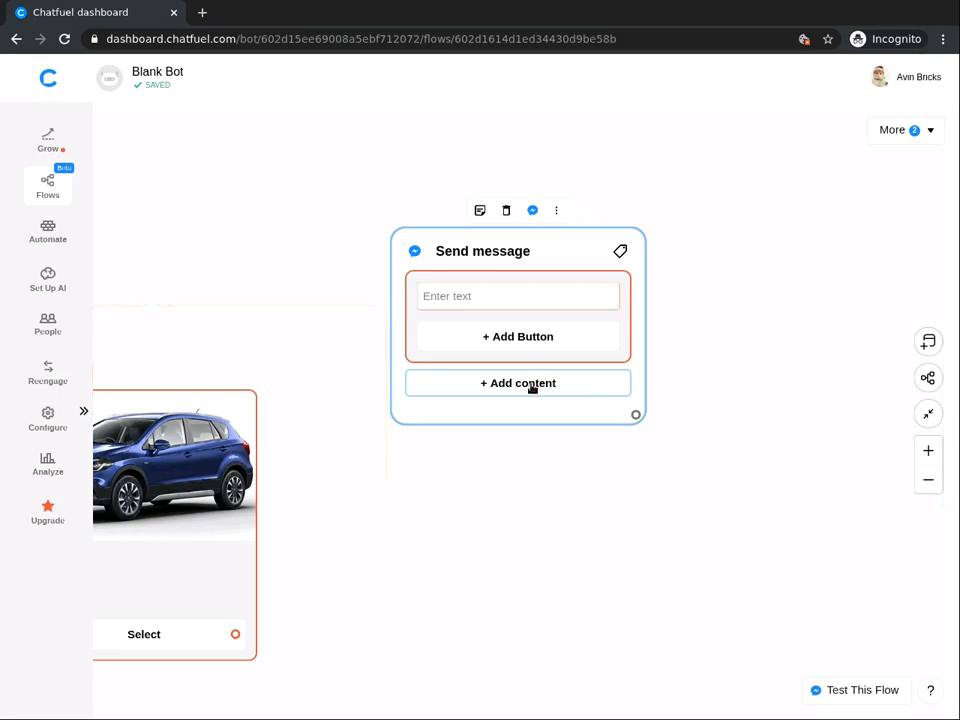
{"action": "left_click", "coordinate": [532, 388]}
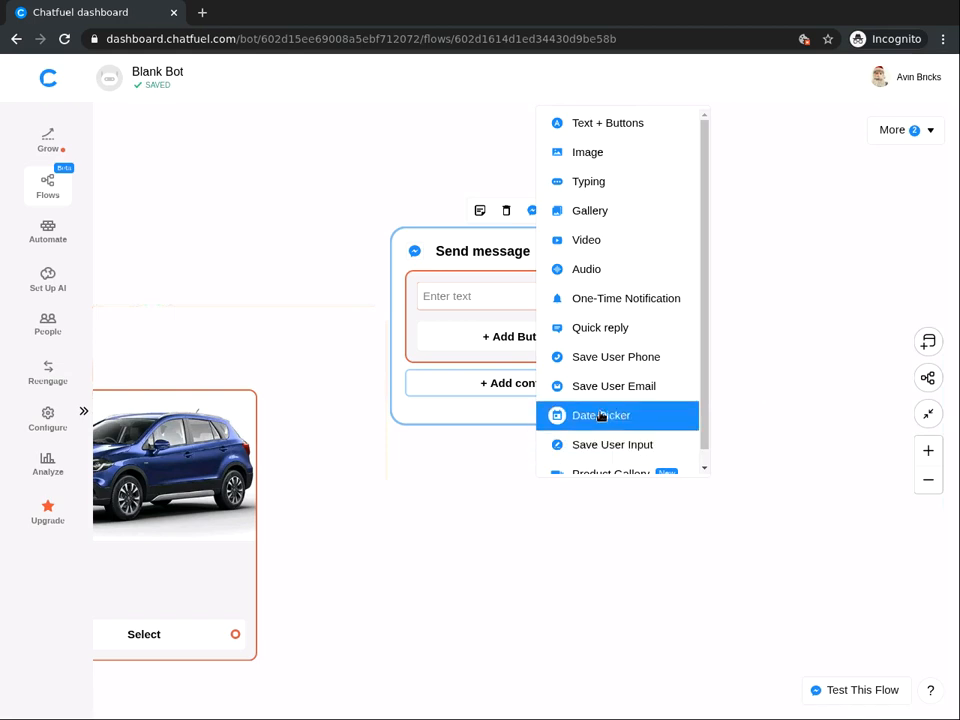
Add a Date Picker with the prompt 'Click on "Choose the date" button to select a date'.
{"action": "left_click", "coordinate": [601, 416]}
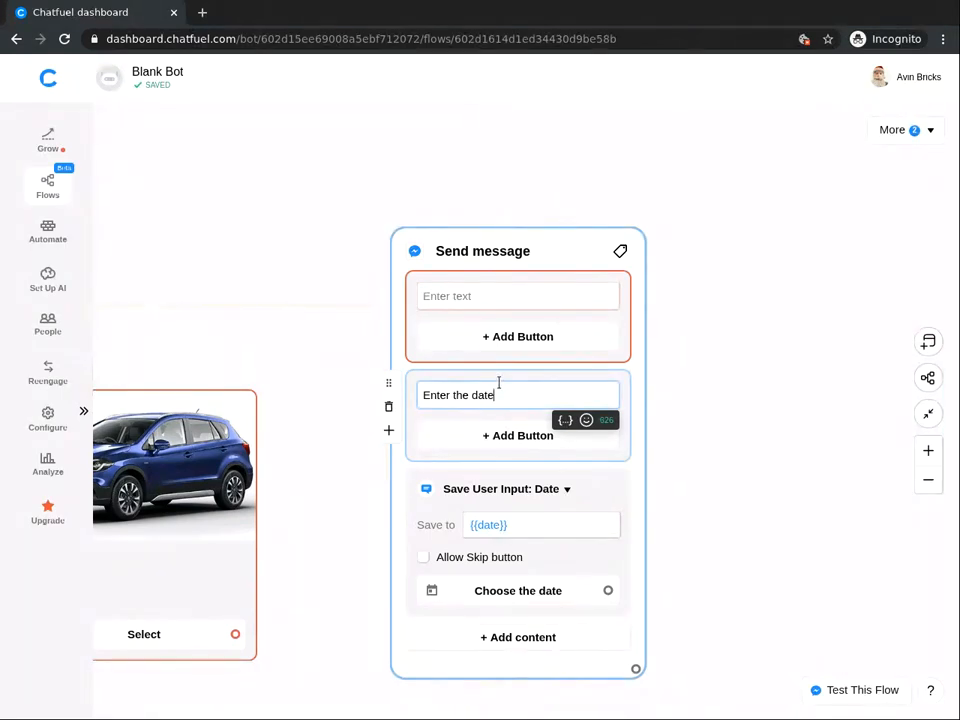
{"action": "key", "text": "ctrl+a"}
{"action": "key", "text": "BackSpace"}
{"action": "type", "text": "Click on \"Choose the"}
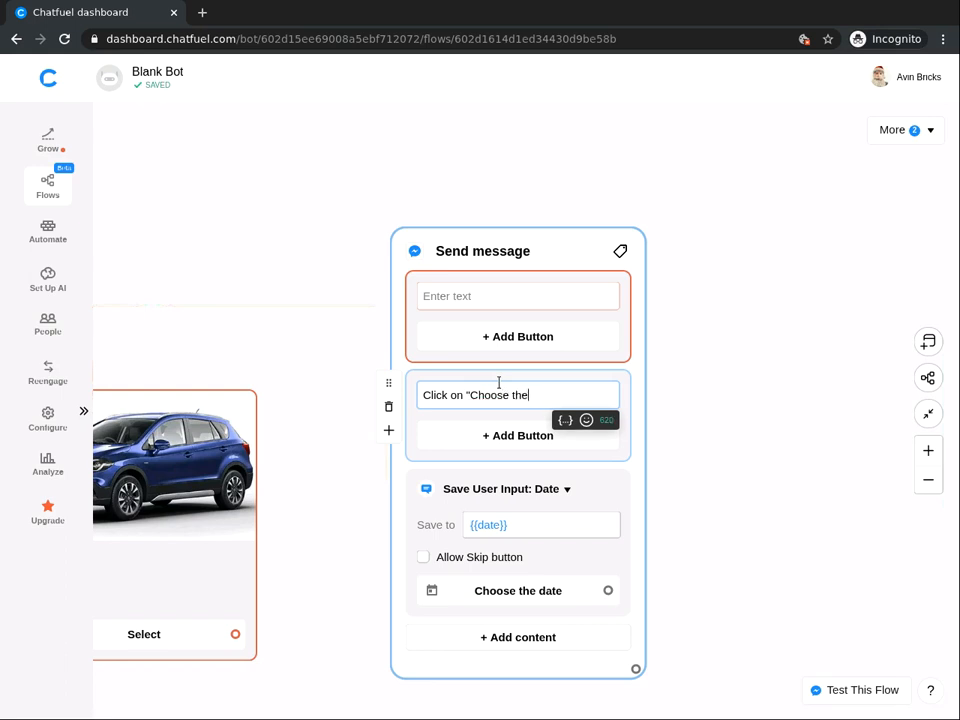
{"action": "type", "text": " date\" buttonh"}
{"action": "key", "text": "BackSpace"}
{"action": "key", "text": "BackSpace"}
{"action": "type", "text": "n to se"}
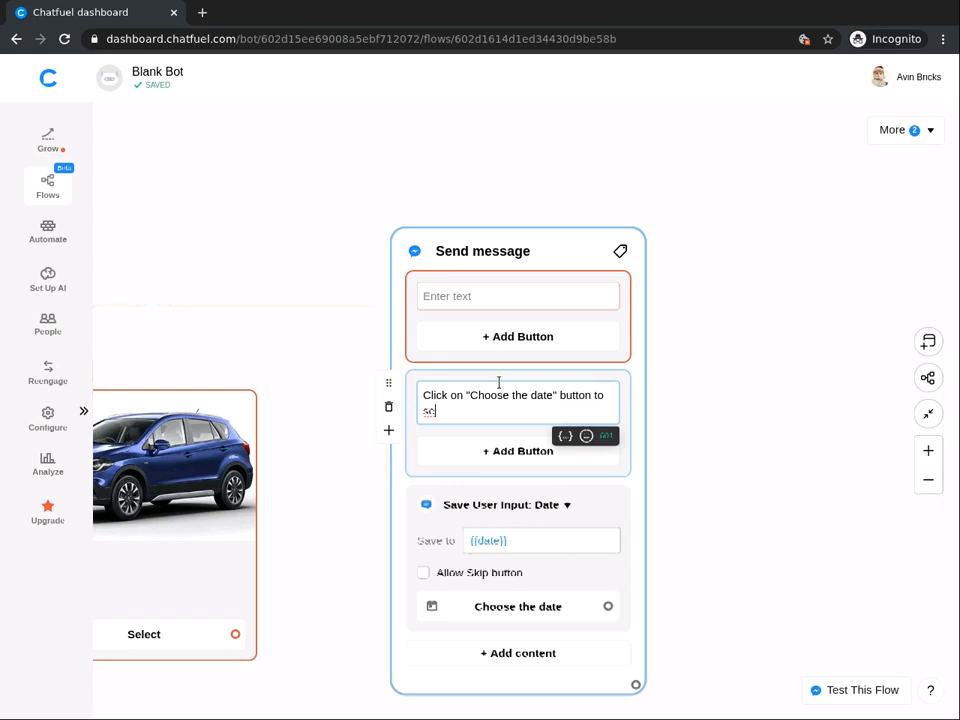
{"action": "type", "text": "lect a date."}
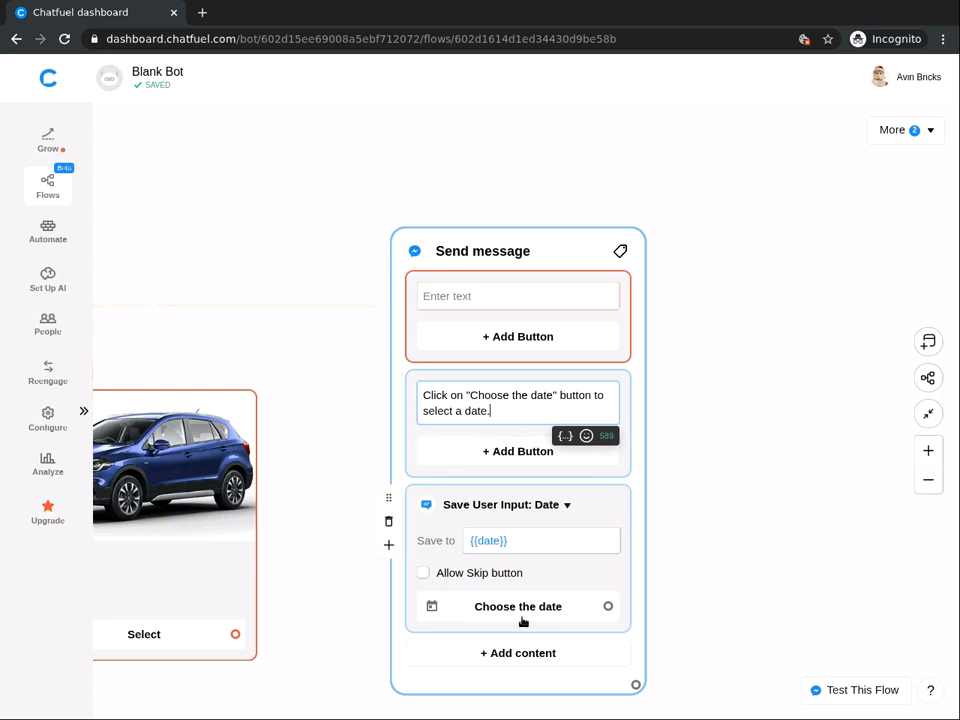
Connect the welcome menu's Book a Test Drive button to the car gallery block.
{"action": "left_click", "coordinate": [711, 467]}
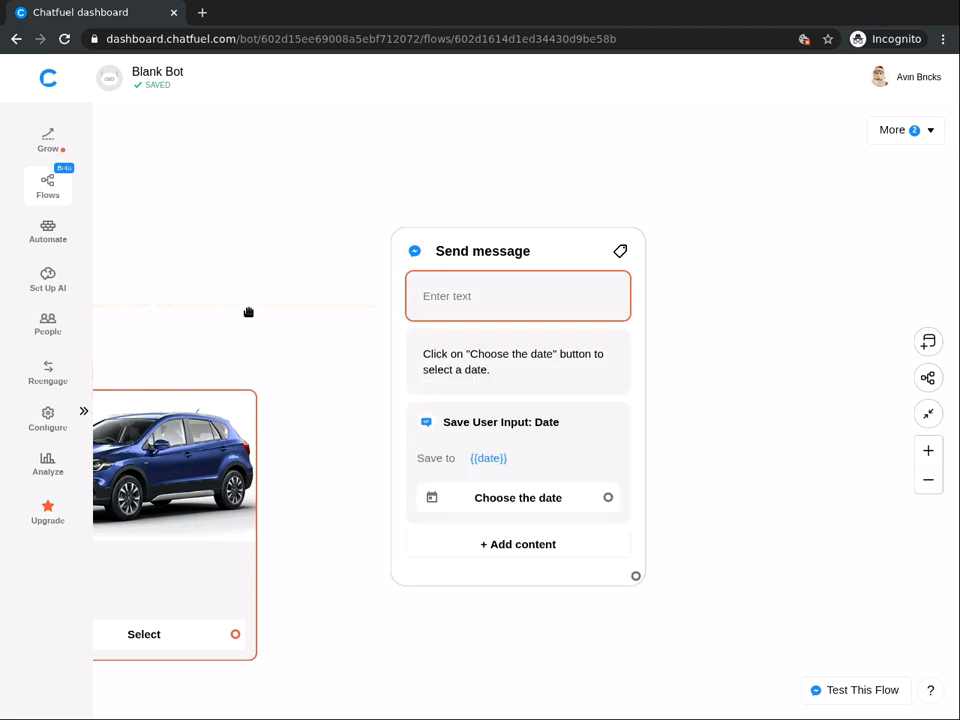
{"action": "left_click_drag", "start_coordinate": [376, 312], "coordinate": [728, 279]}
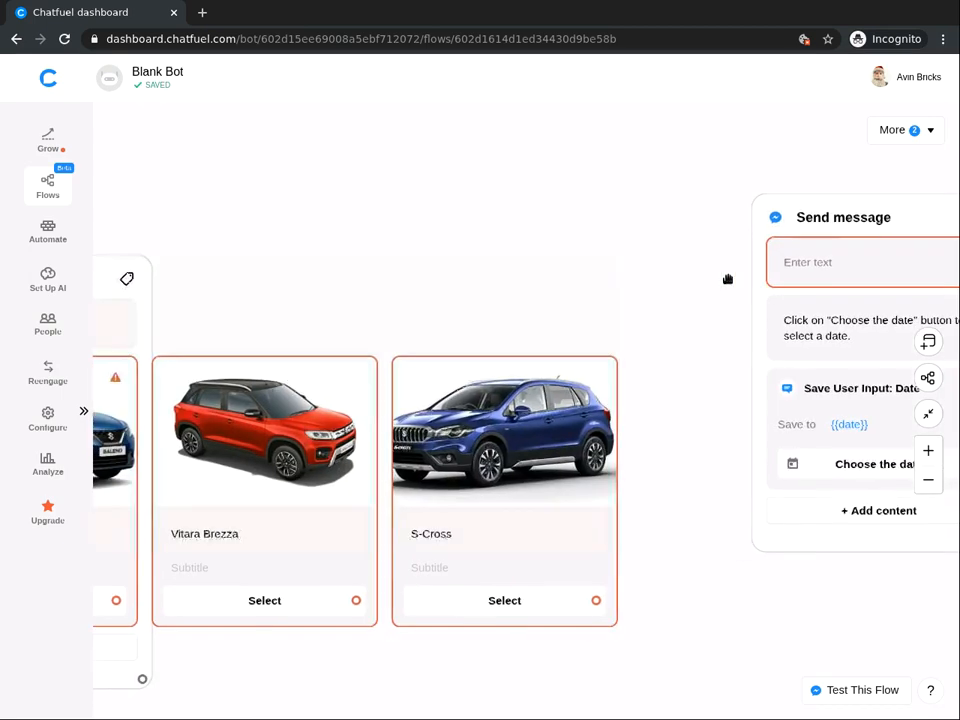
{"action": "left_click_drag", "start_coordinate": [253, 271], "coordinate": [682, 239]}
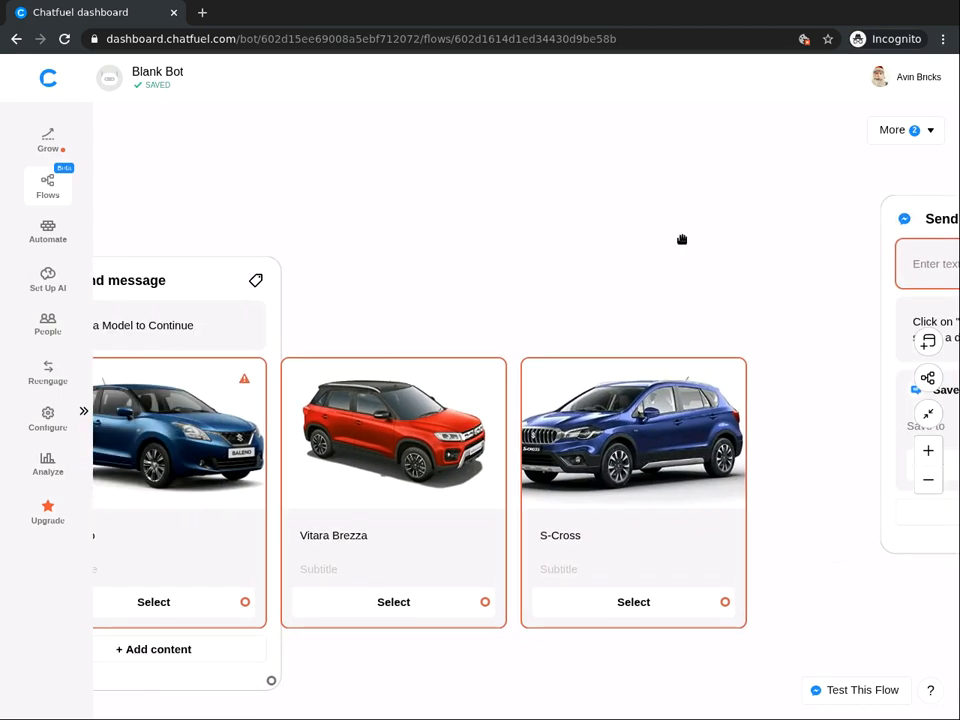
{"action": "left_click_drag", "start_coordinate": [219, 244], "coordinate": [511, 216]}
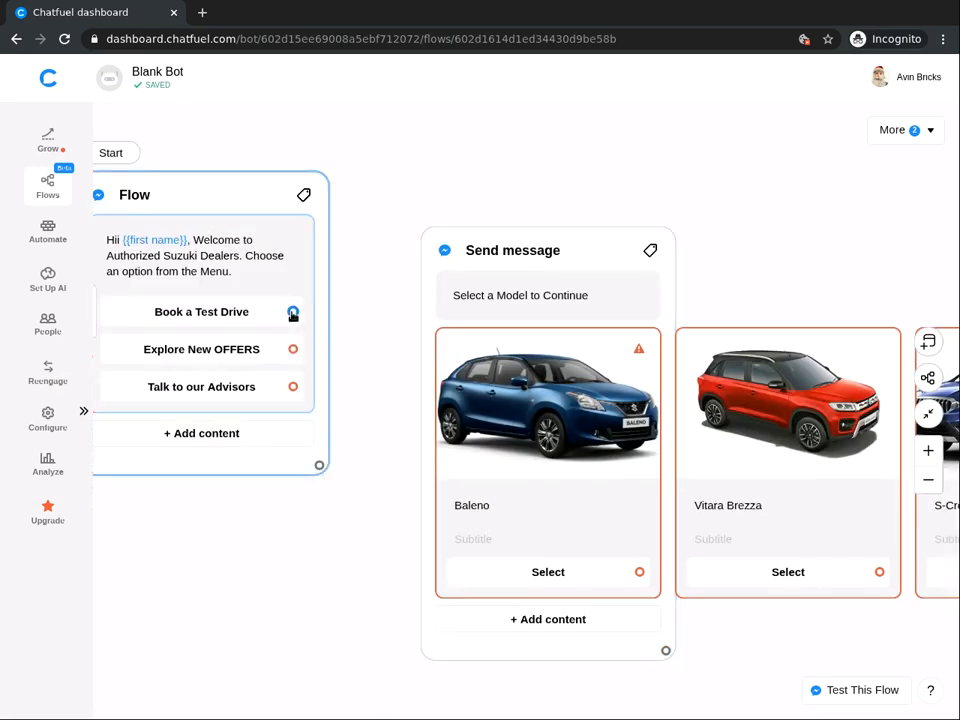
{"action": "left_click_drag", "start_coordinate": [293, 313], "coordinate": [460, 272]}
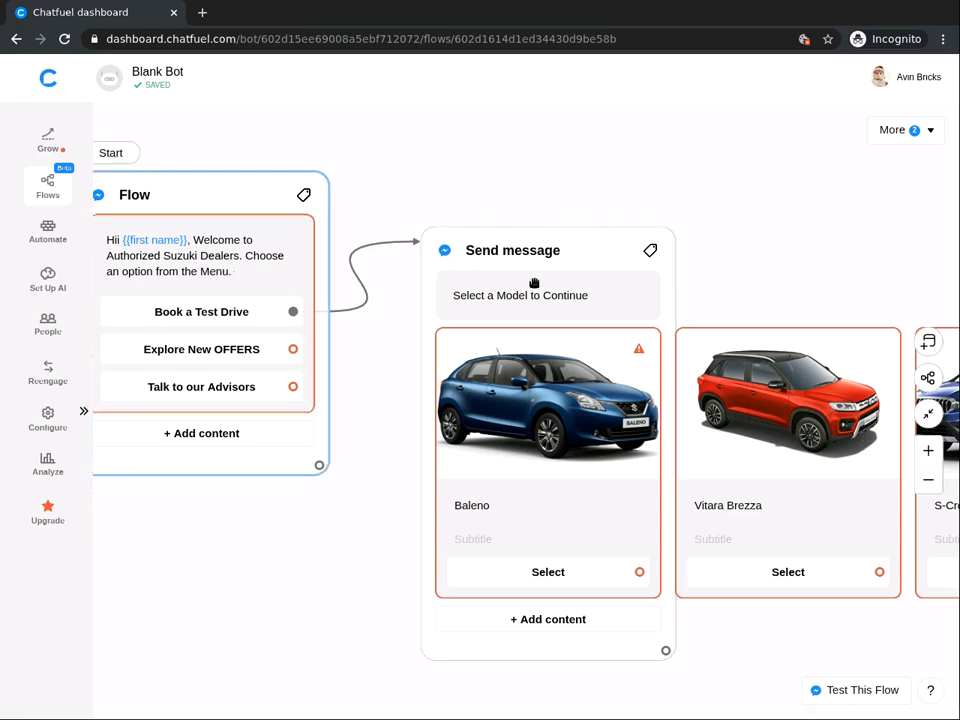
{"action": "left_click", "coordinate": [450, 308]}
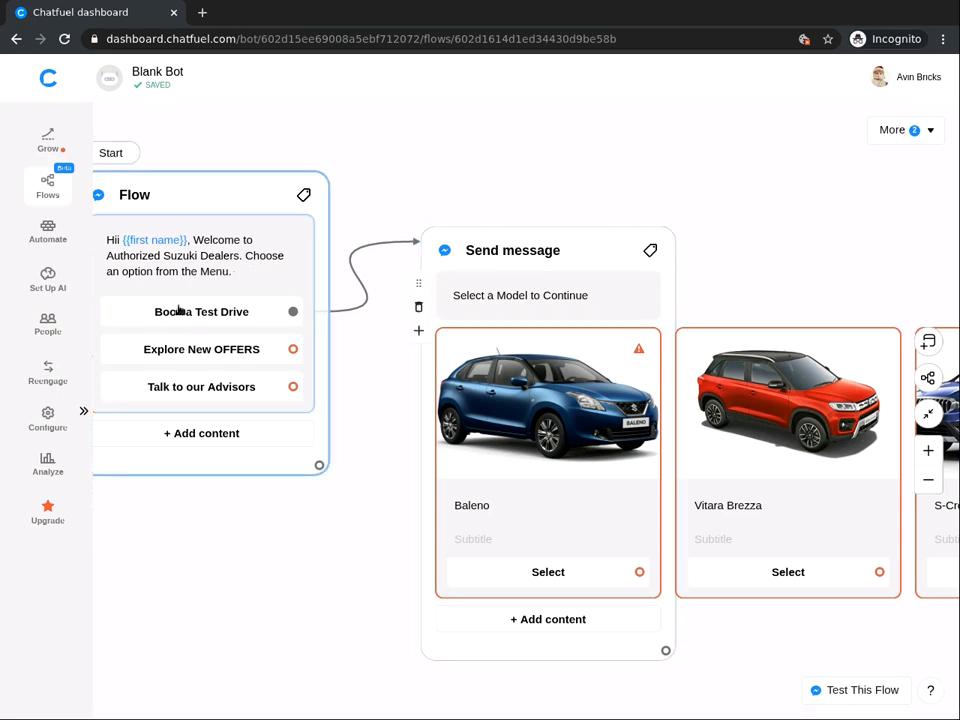
Link the Select buttons of Baleno, Vitara Brezza and S-Cross to the date-picker block.
{"action": "left_click_drag", "start_coordinate": [778, 244], "coordinate": [439, 248]}
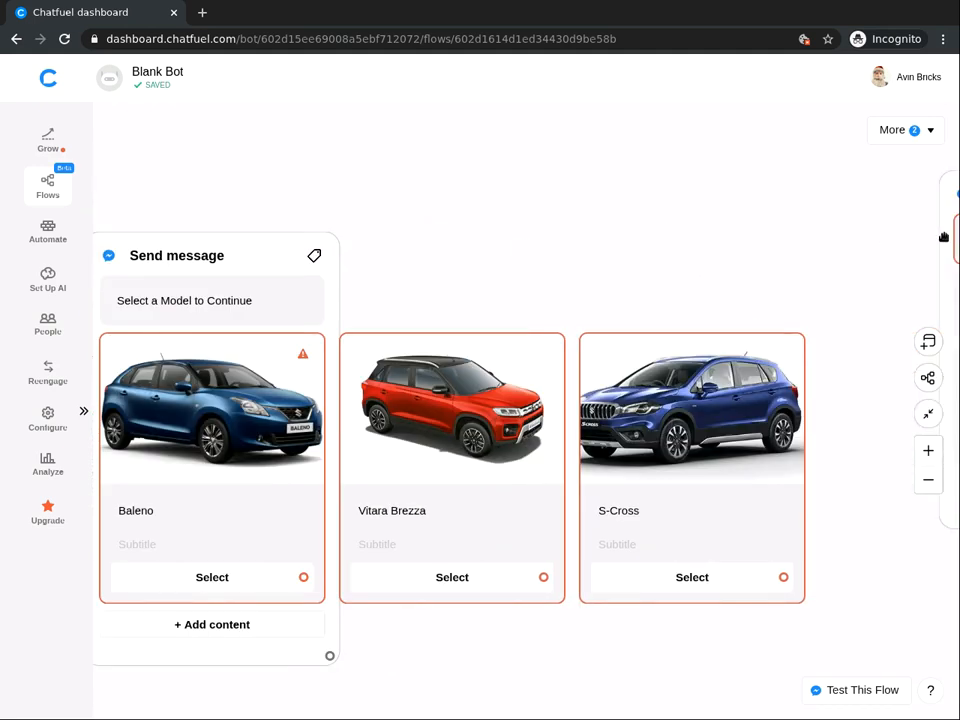
{"action": "left_click_drag", "start_coordinate": [941, 222], "coordinate": [781, 236]}
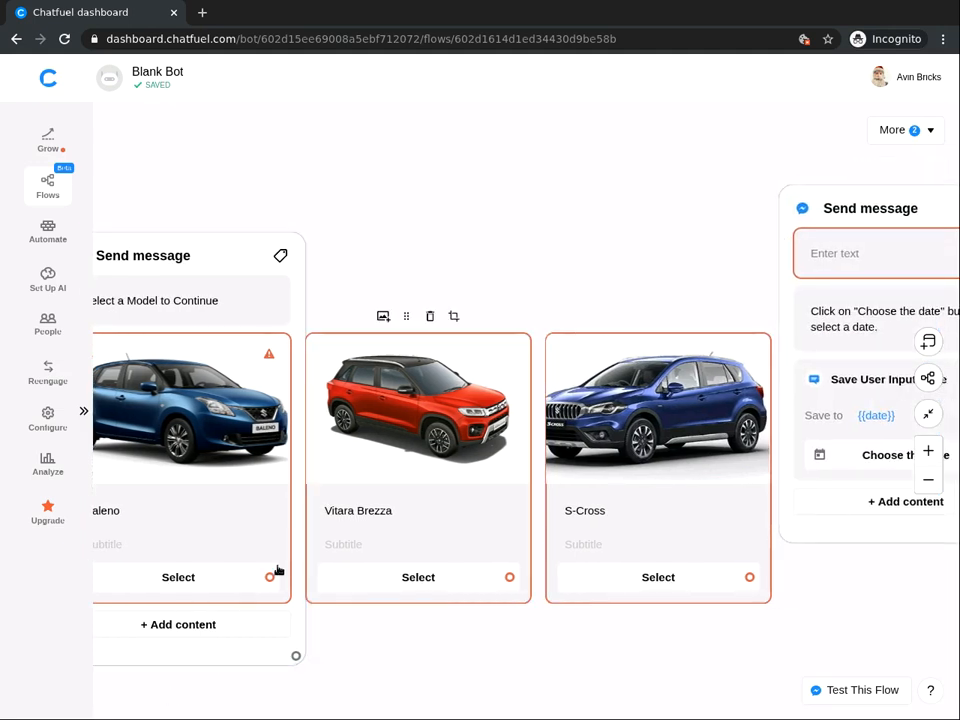
{"action": "left_click_drag", "start_coordinate": [268, 578], "coordinate": [788, 252]}
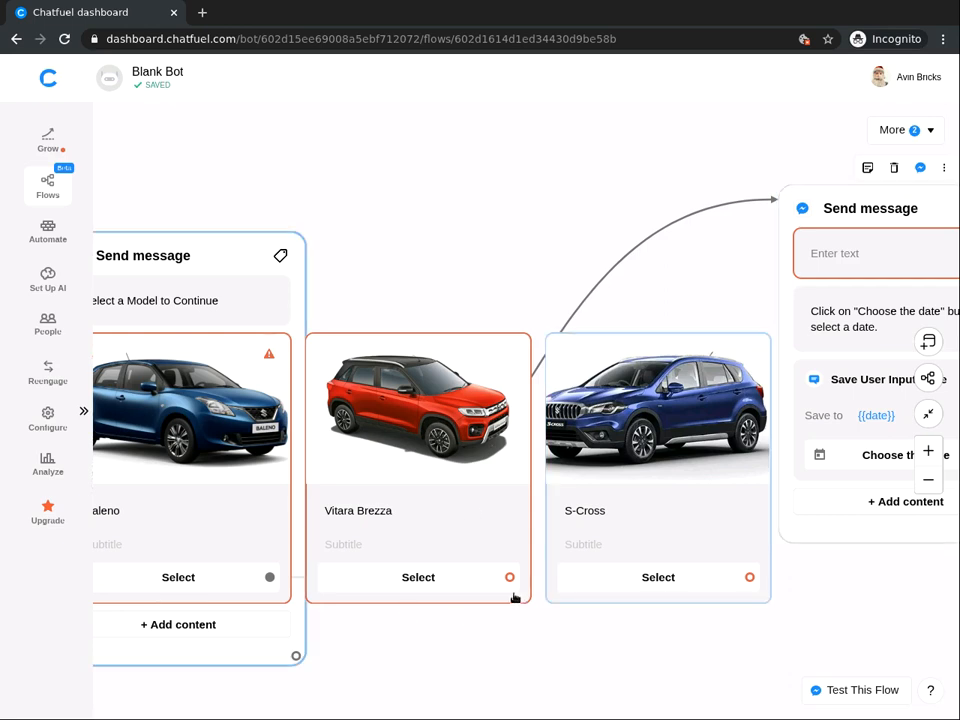
{"action": "left_click_drag", "start_coordinate": [510, 578], "coordinate": [795, 249]}
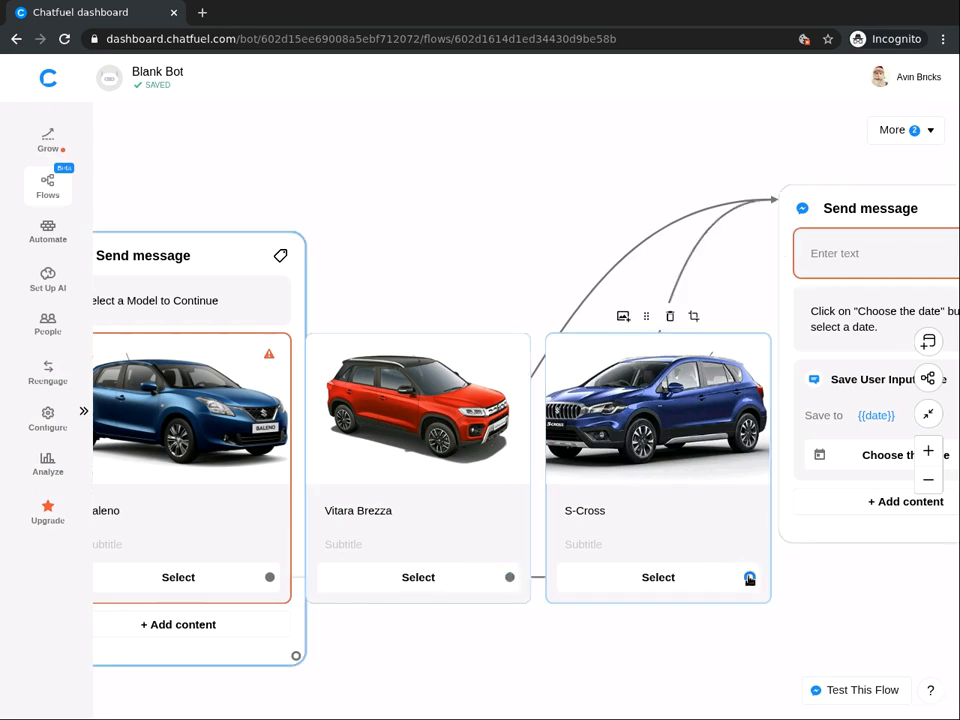
{"action": "left_click_drag", "start_coordinate": [750, 578], "coordinate": [778, 235]}
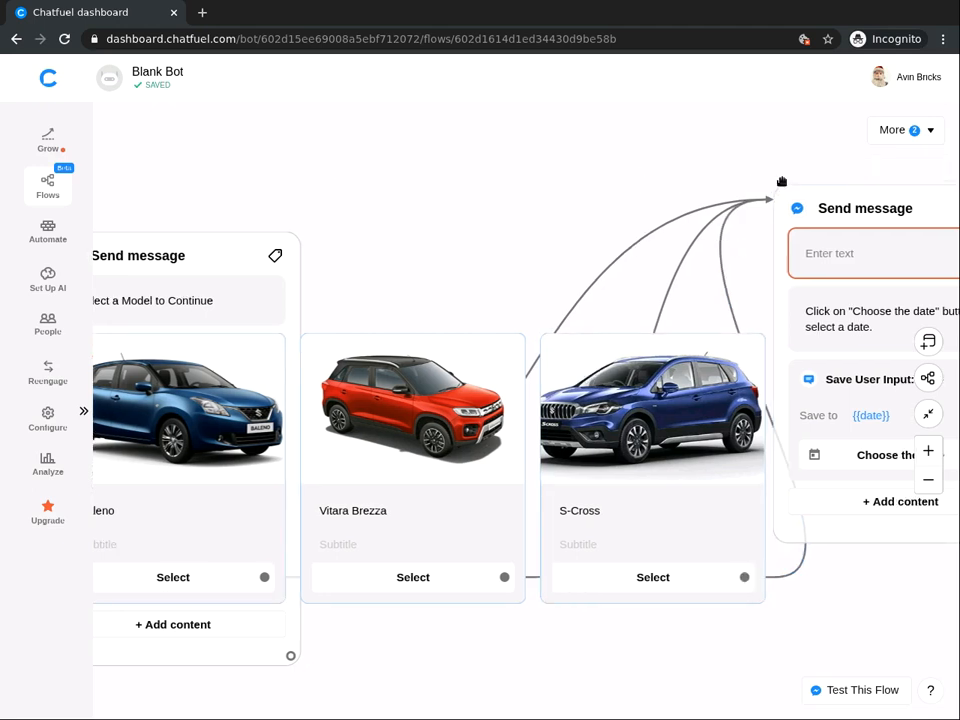
{"action": "scroll", "coordinate": [782, 180], "scroll_direction": "right", "scroll_amount": 3}
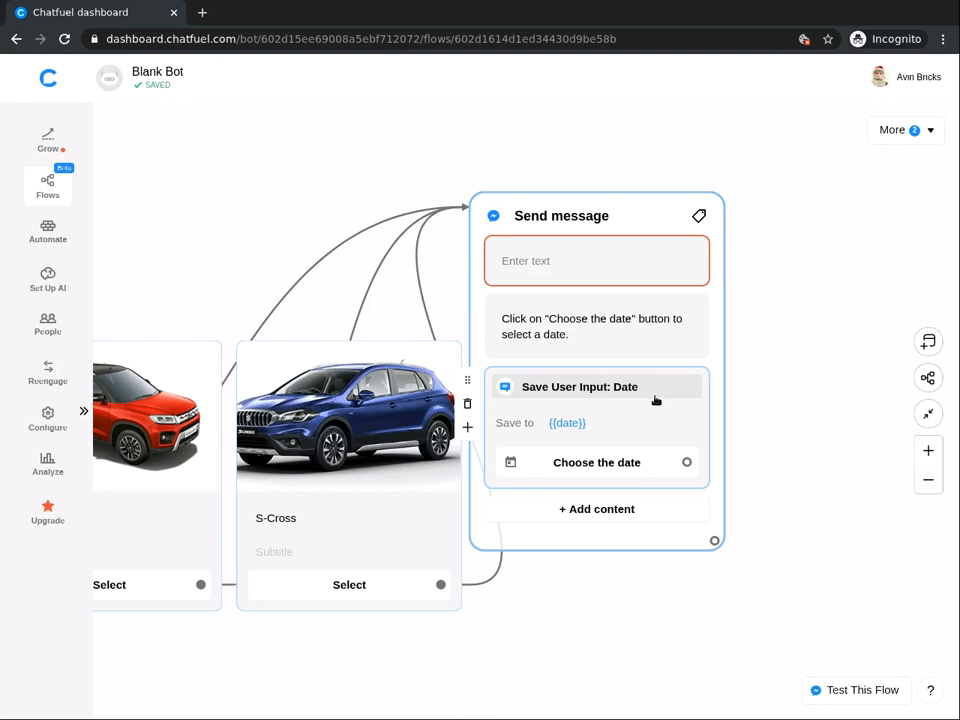
Add a Text + Buttons block thanking the user, promising booking confirmation, and requesting their email id.
{"action": "left_click", "coordinate": [790, 259]}
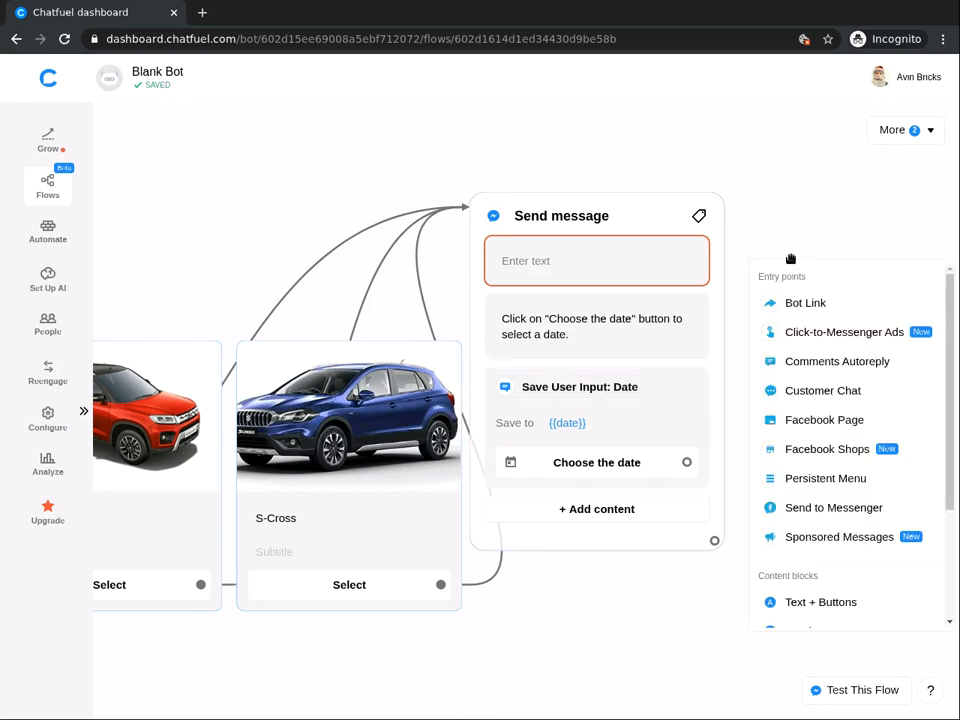
{"action": "left_click", "coordinate": [800, 604]}
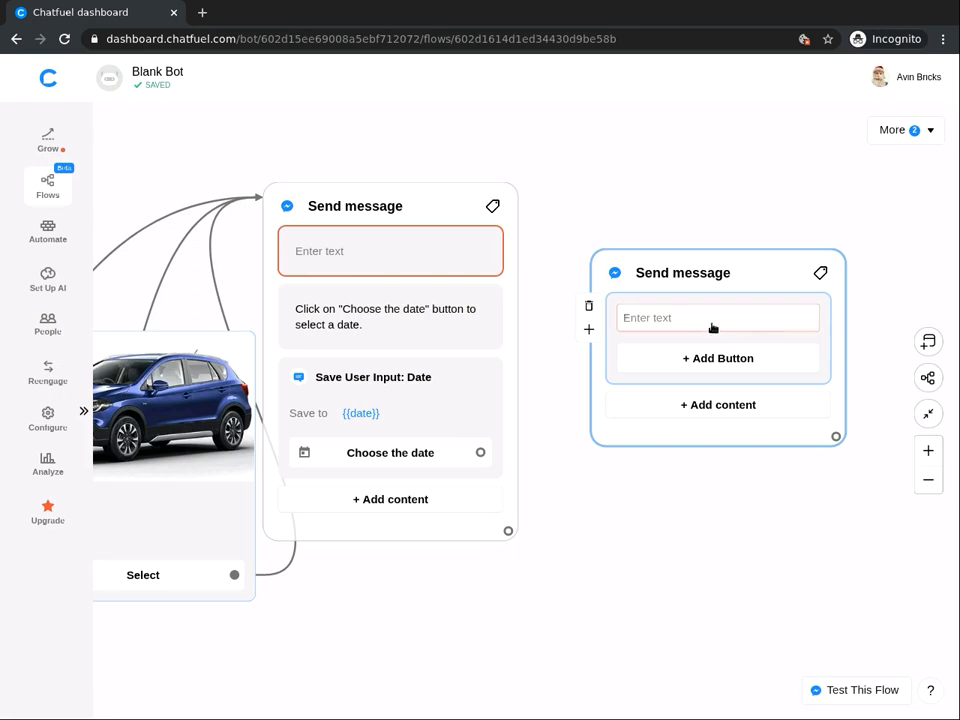
{"action": "left_click", "coordinate": [712, 318]}
{"action": "type", "text": "T"}
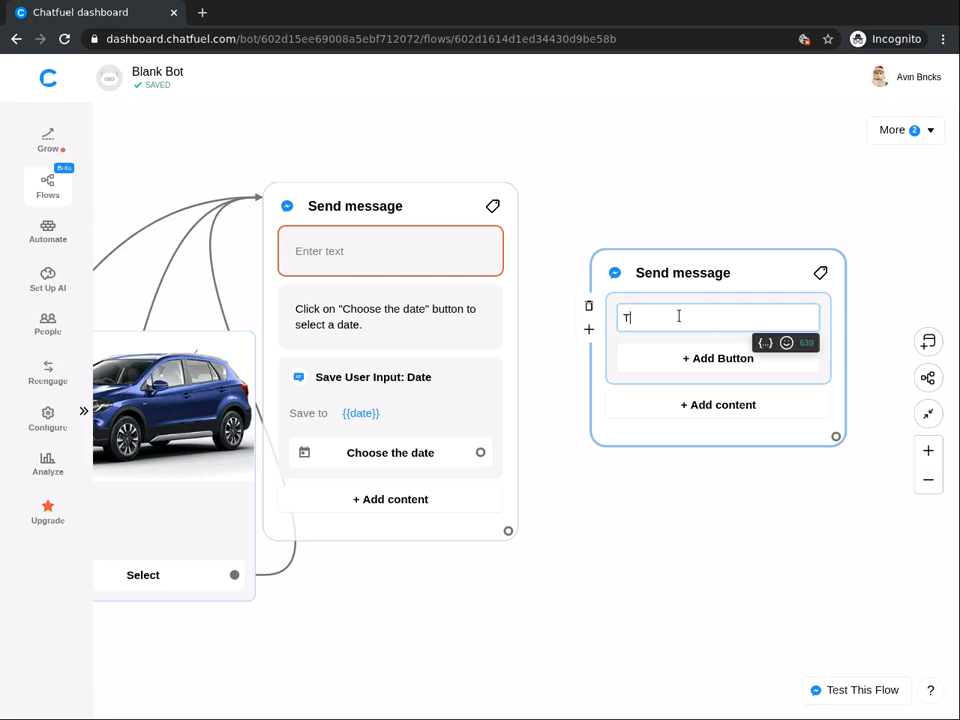
{"action": "type", "text": "hank you. Our advis"}
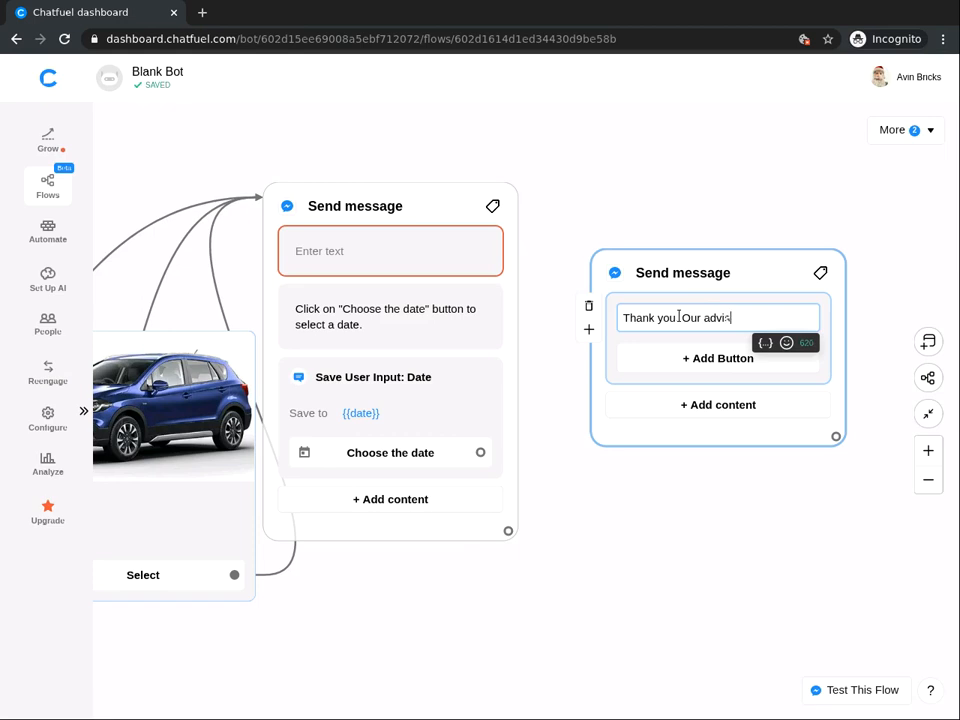
{"action": "type", "text": "ors will contact you"}
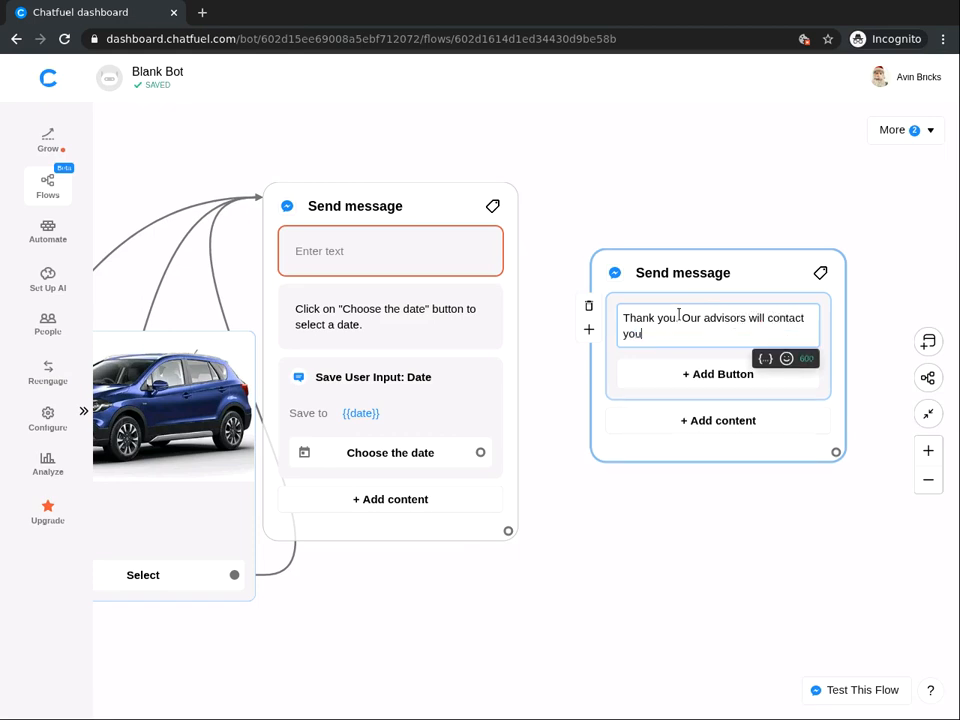
{"action": "type", "text": "with exact booking confi"}
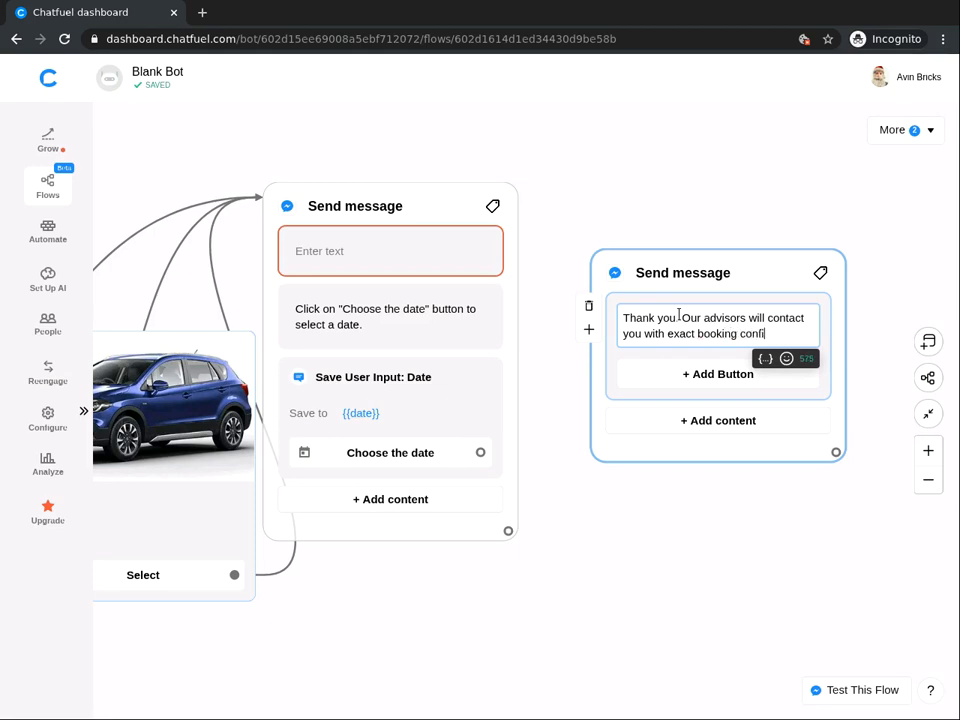
{"action": "type", "text": "rmation. Plea"}
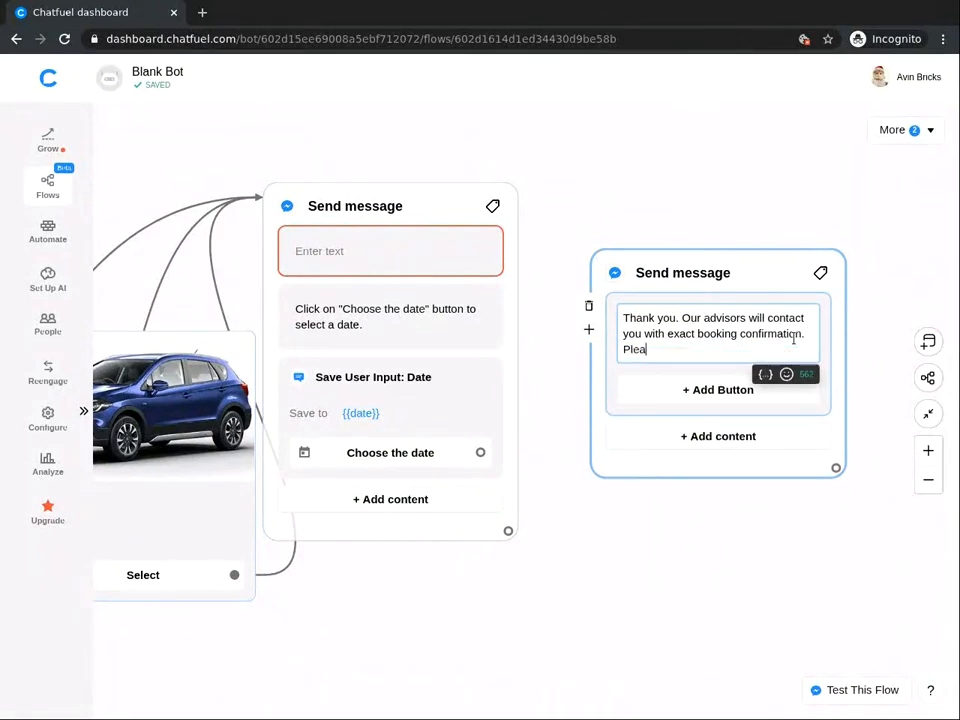
{"action": "type", "text": "se type your email id"}
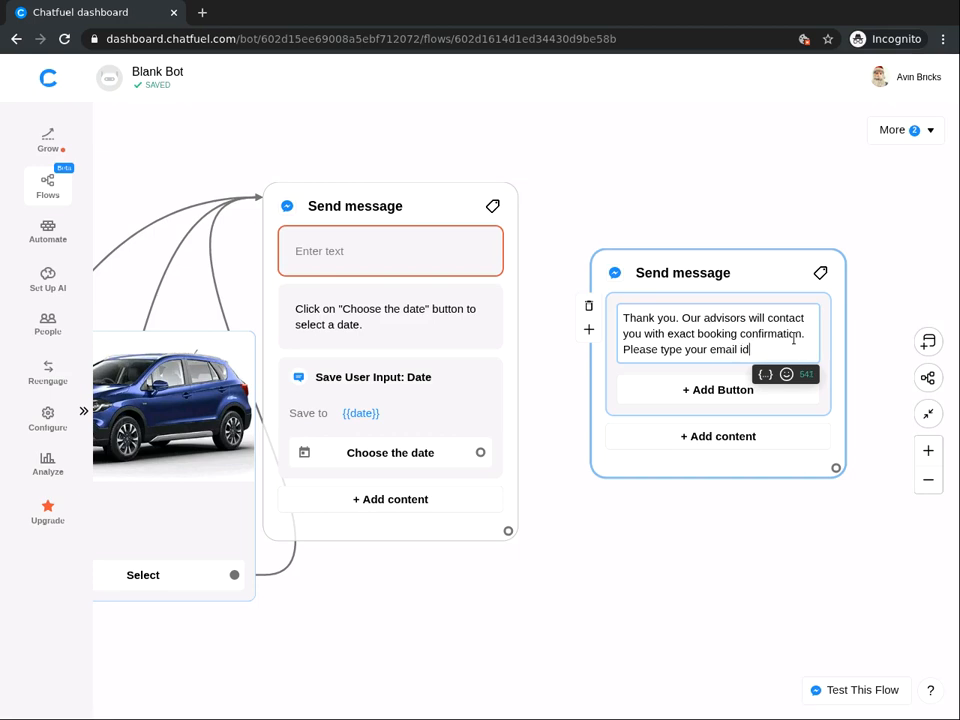
{"action": "type", "text": "."}
Add a Save User Email step storing to {{email}} and link the date-picker card to this card.
{"action": "left_click", "coordinate": [707, 437]}
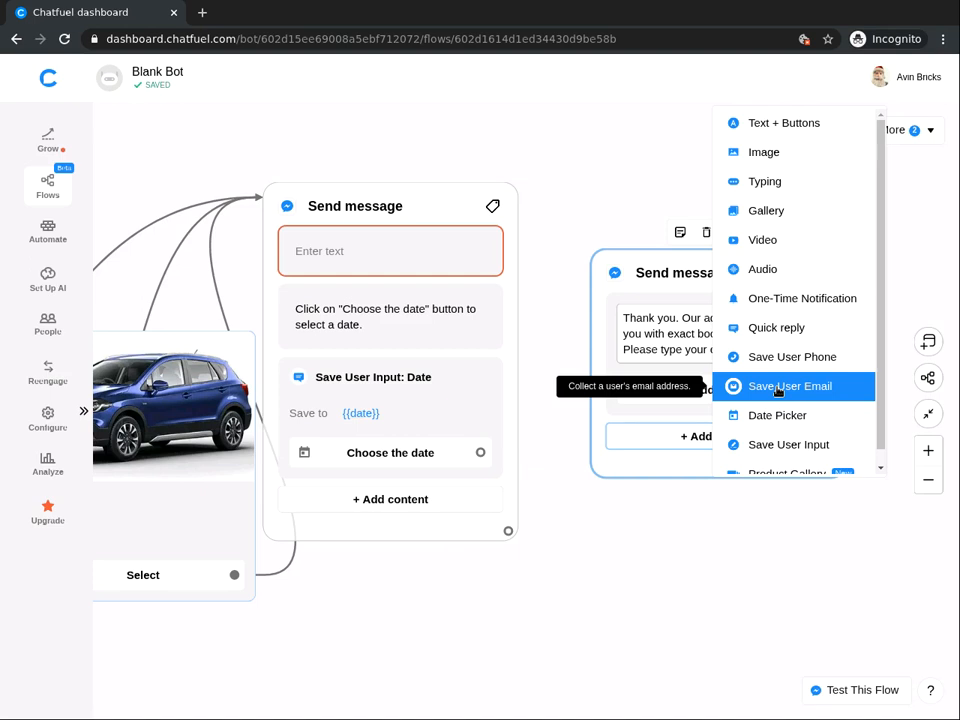
{"action": "left_click", "coordinate": [778, 389]}
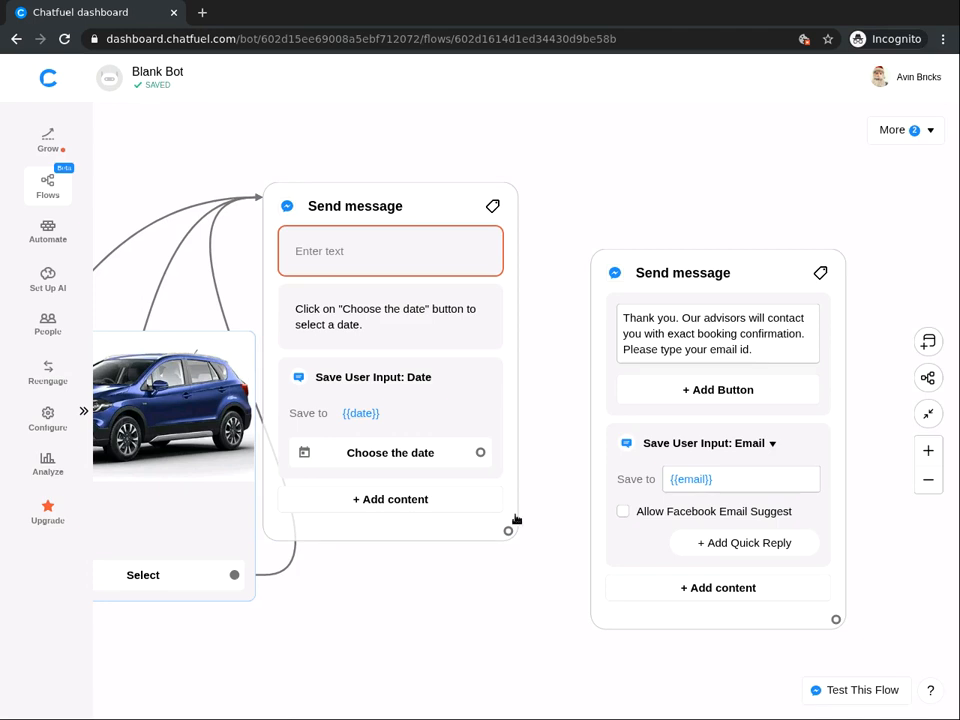
{"action": "left_click", "coordinate": [494, 546]}
{"action": "left_click_drag", "start_coordinate": [508, 529], "coordinate": [603, 269]}
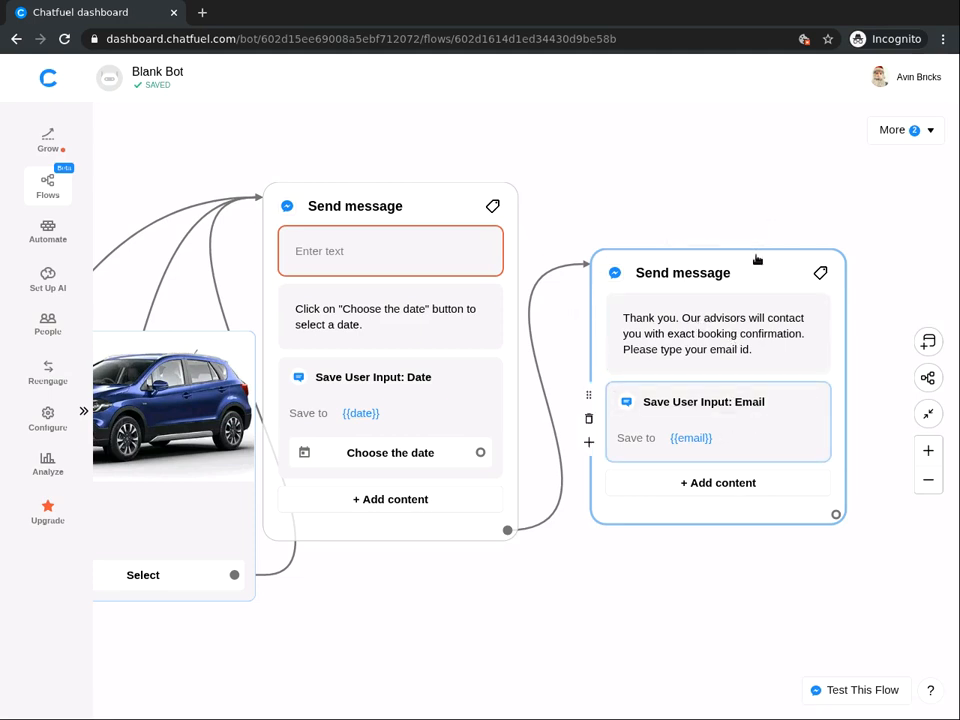
{"action": "left_click_drag", "start_coordinate": [712, 256], "coordinate": [673, 236]}
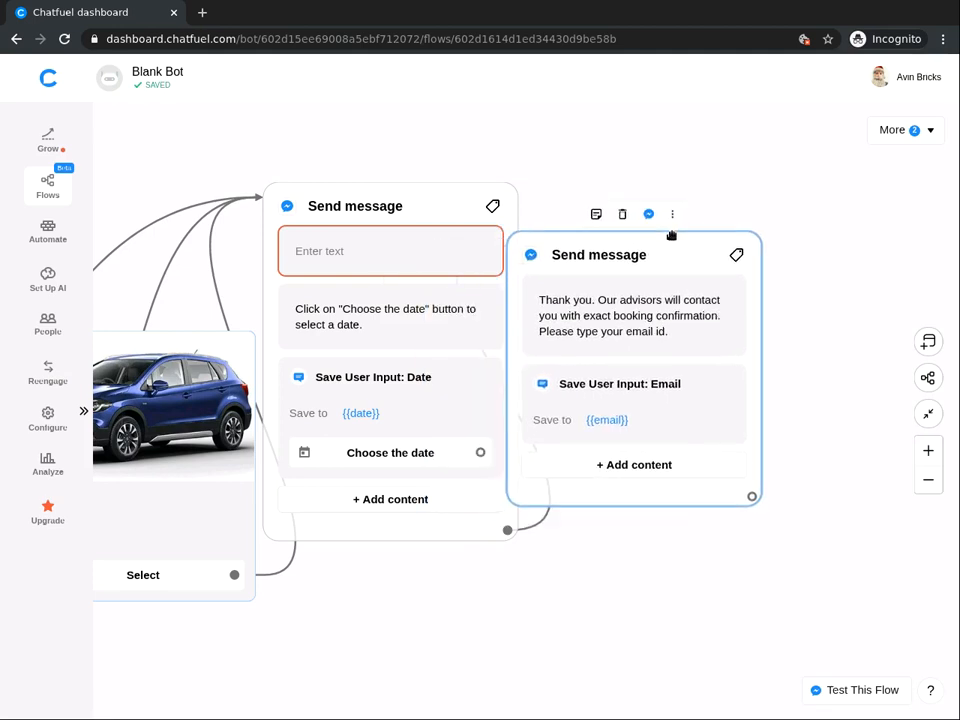
Add a text card reading 'Thank you. Your submission has been saved. Our advisors will contact you within 24 hours.'.
{"action": "left_click", "coordinate": [759, 183]}
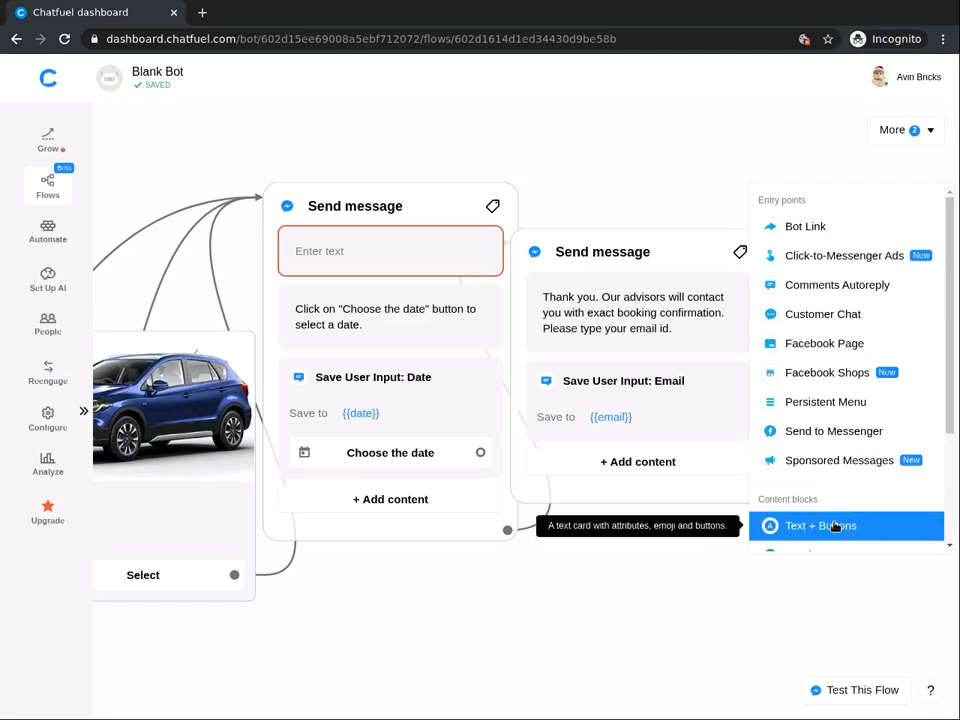
{"action": "left_click", "coordinate": [835, 526]}
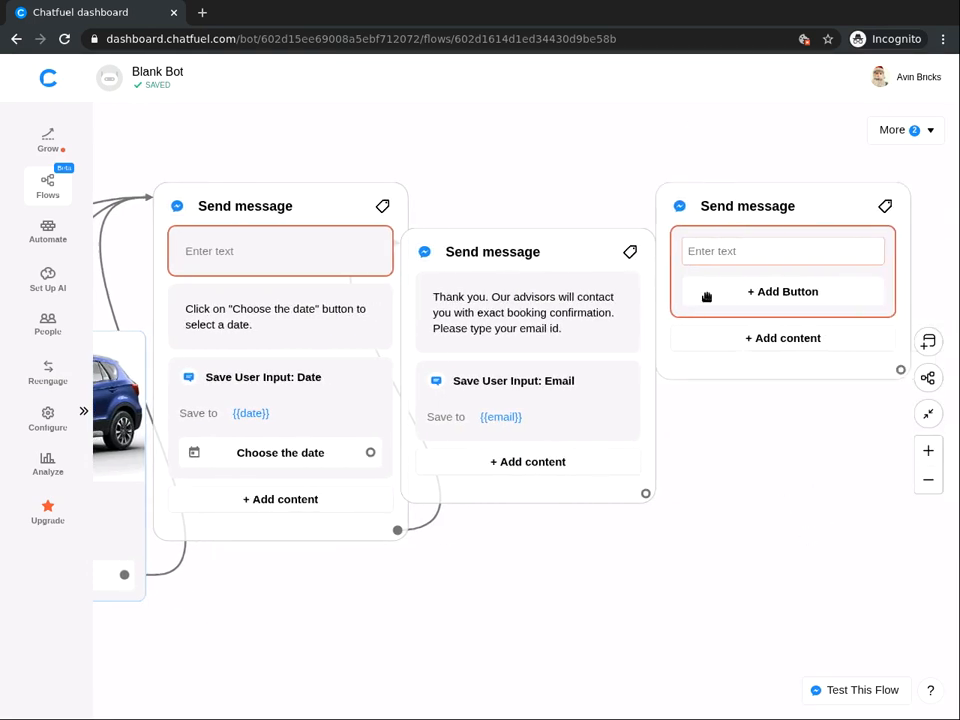
{"action": "left_click", "coordinate": [729, 250]}
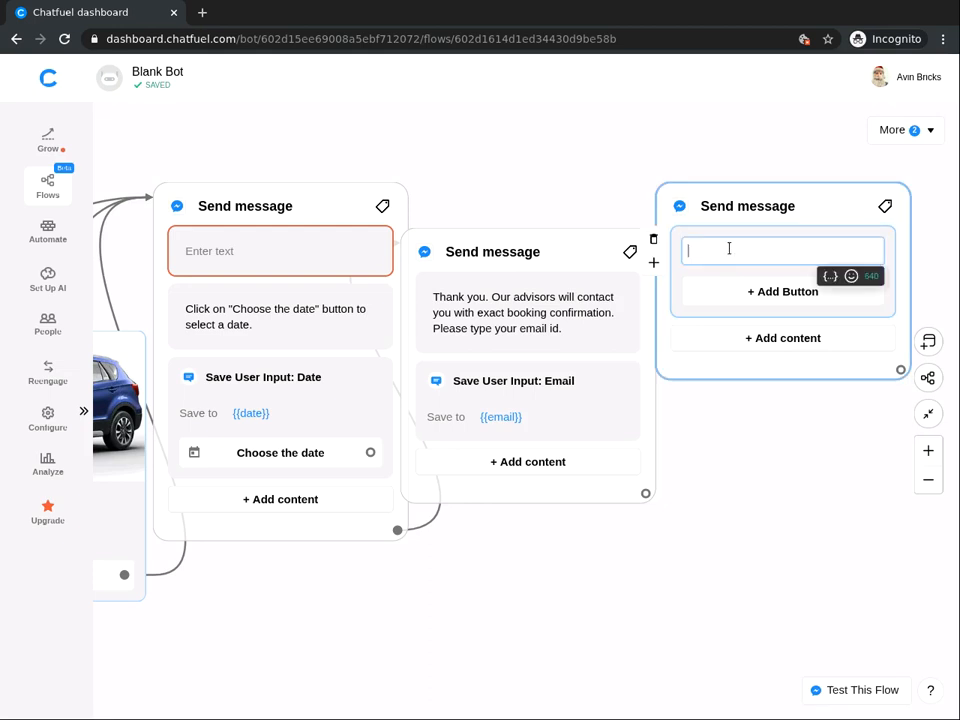
{"action": "type", "text": "Thank you. Your submiss"}
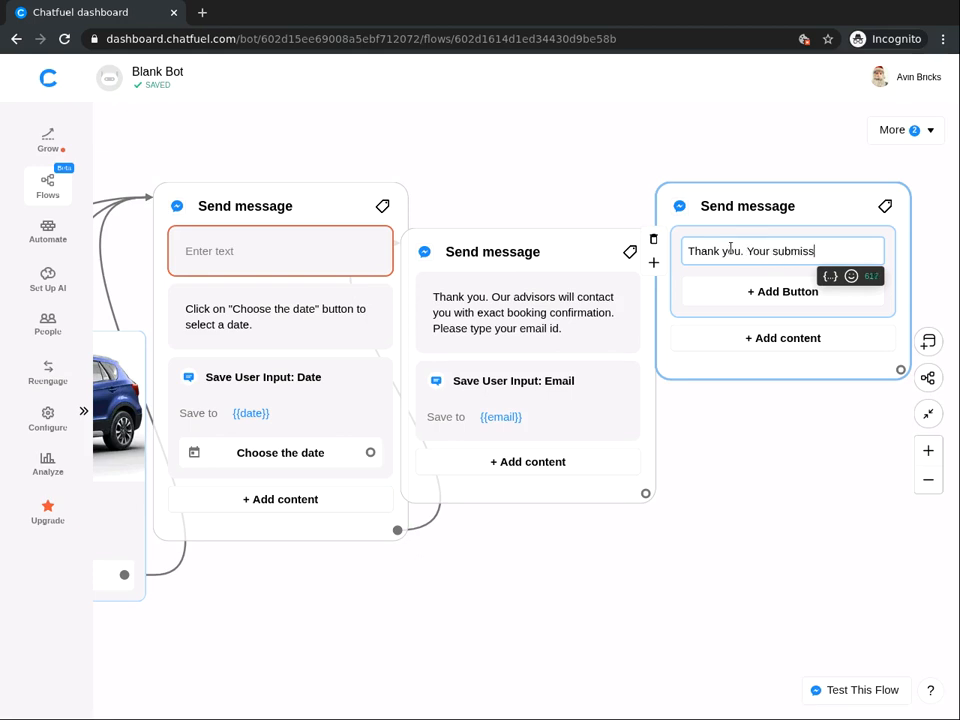
{"action": "type", "text": "ion has been s"}
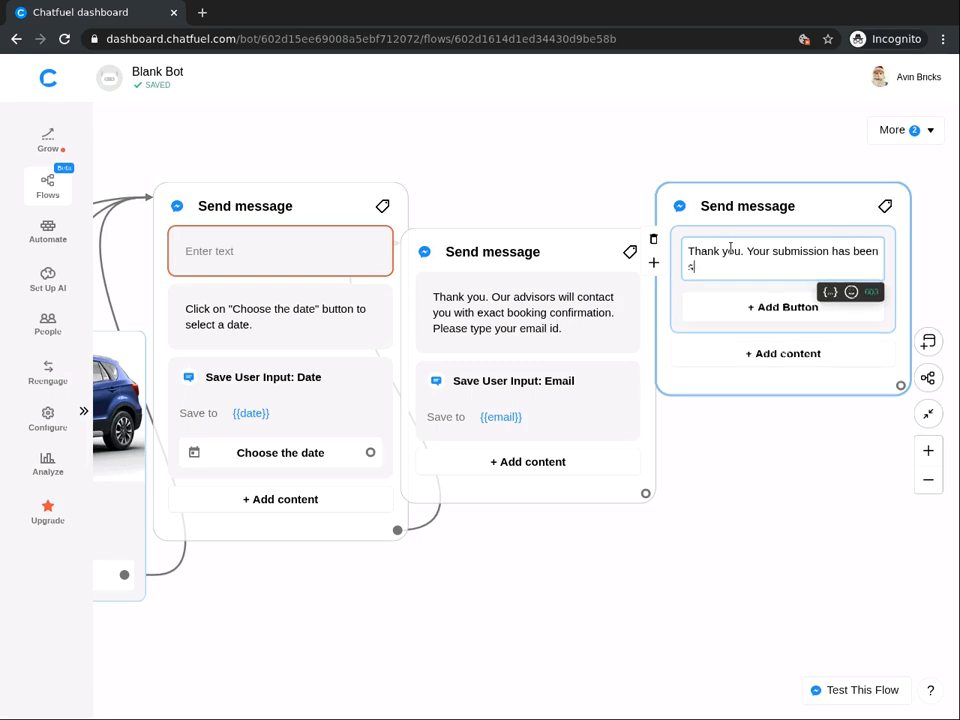
{"action": "type", "text": "aved. Our adv"}
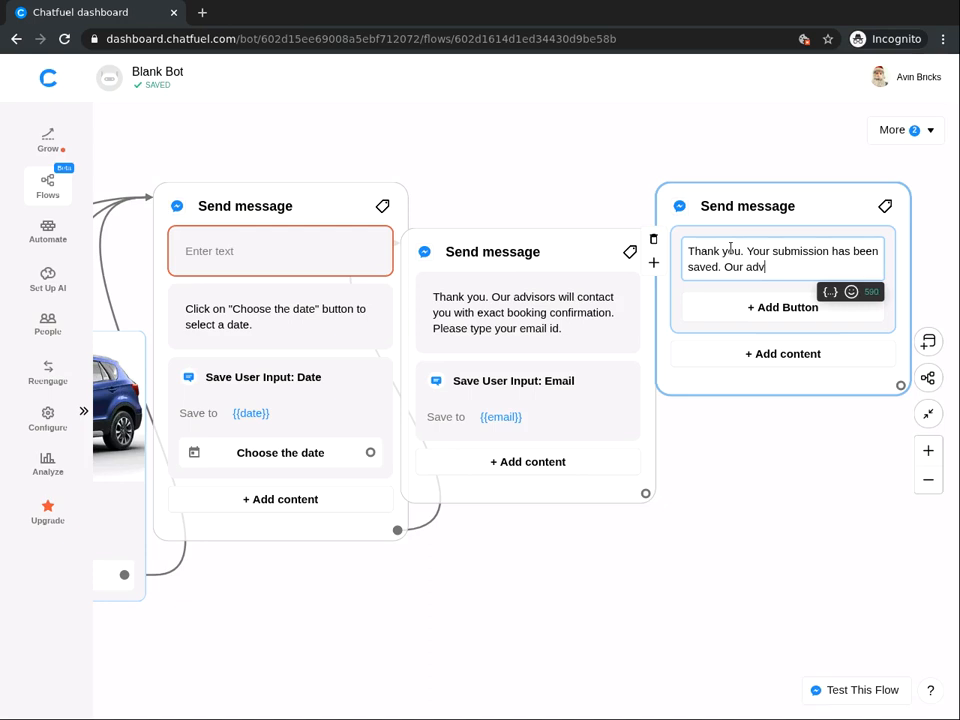
{"action": "type", "text": "iros"}
{"action": "key", "text": "BackSpace"}
{"action": "key", "text": "BackSpace"}
{"action": "key", "text": "BackSpace"}
{"action": "type", "text": "sors will contact yo"}
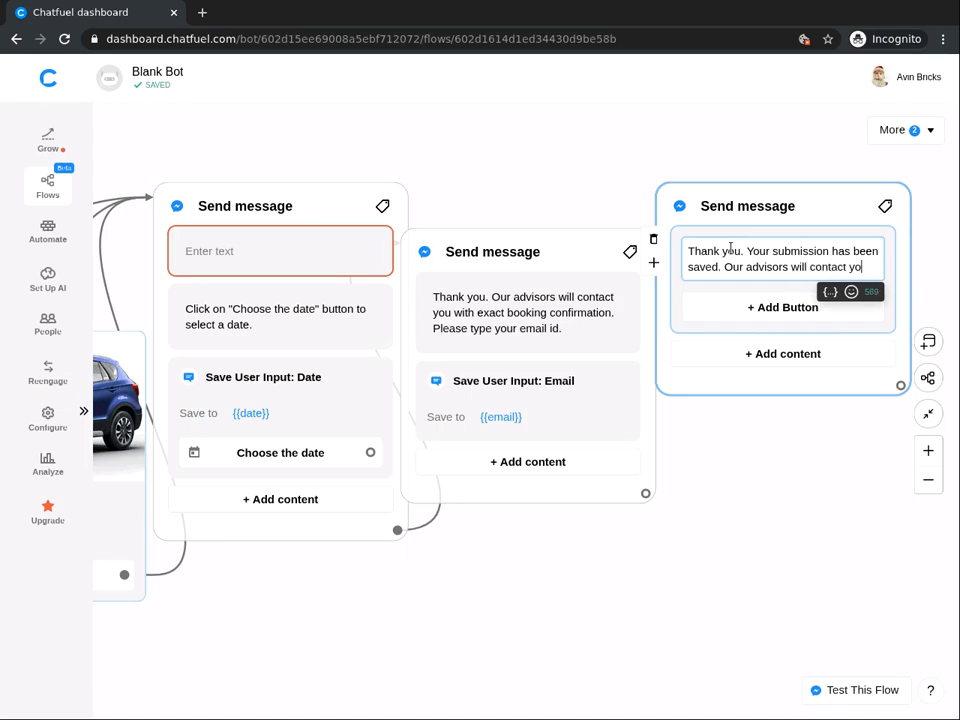
{"action": "type", "text": "u within"}
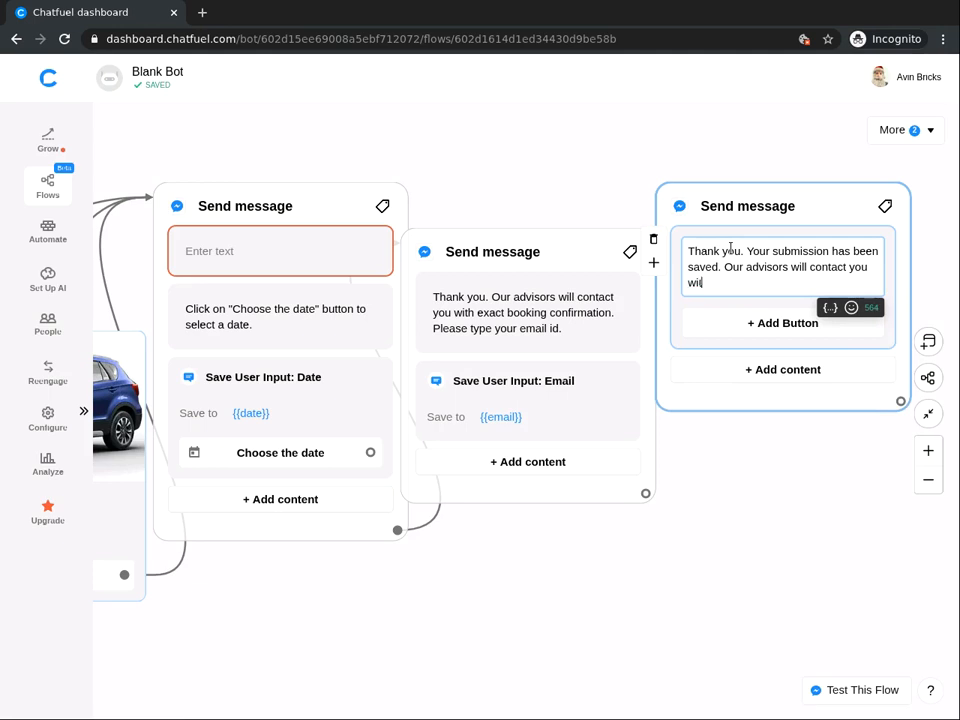
{"action": "type", "text": " 24 hours."}
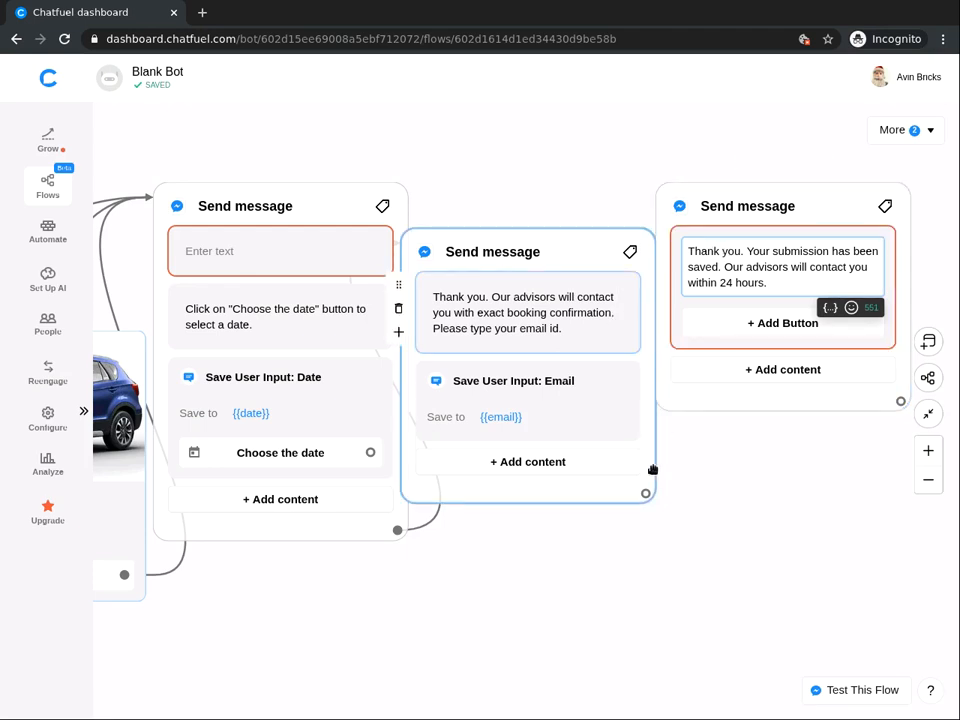
Link the email-capture card's output to the final submission-saved message card.
{"action": "left_click_drag", "start_coordinate": [645, 495], "coordinate": [690, 450]}
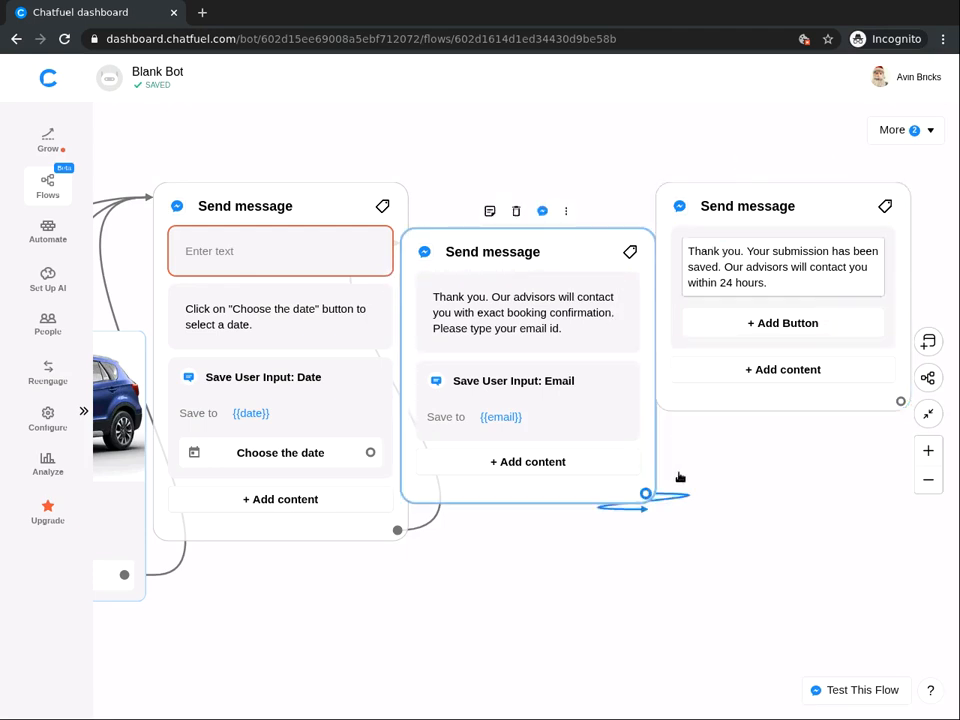
{"action": "left_click_drag", "start_coordinate": [587, 165], "coordinate": [690, 210]}
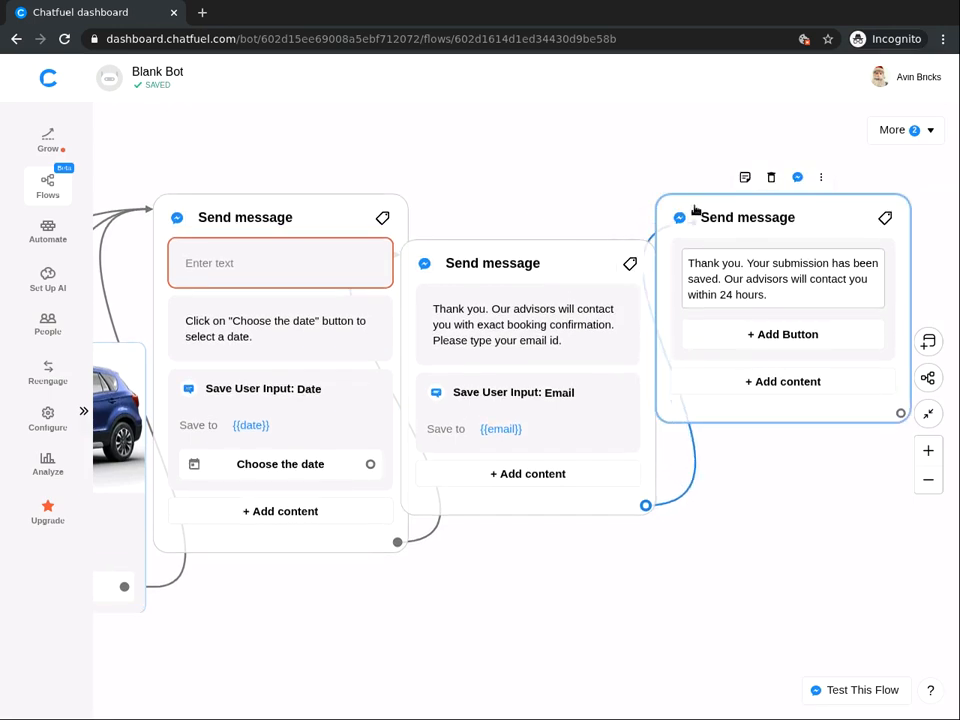
{"action": "left_click_drag", "start_coordinate": [799, 486], "coordinate": [589, 461]}
{"action": "scroll", "coordinate": [461, 401], "scroll_direction": "up", "scroll_amount": 2}
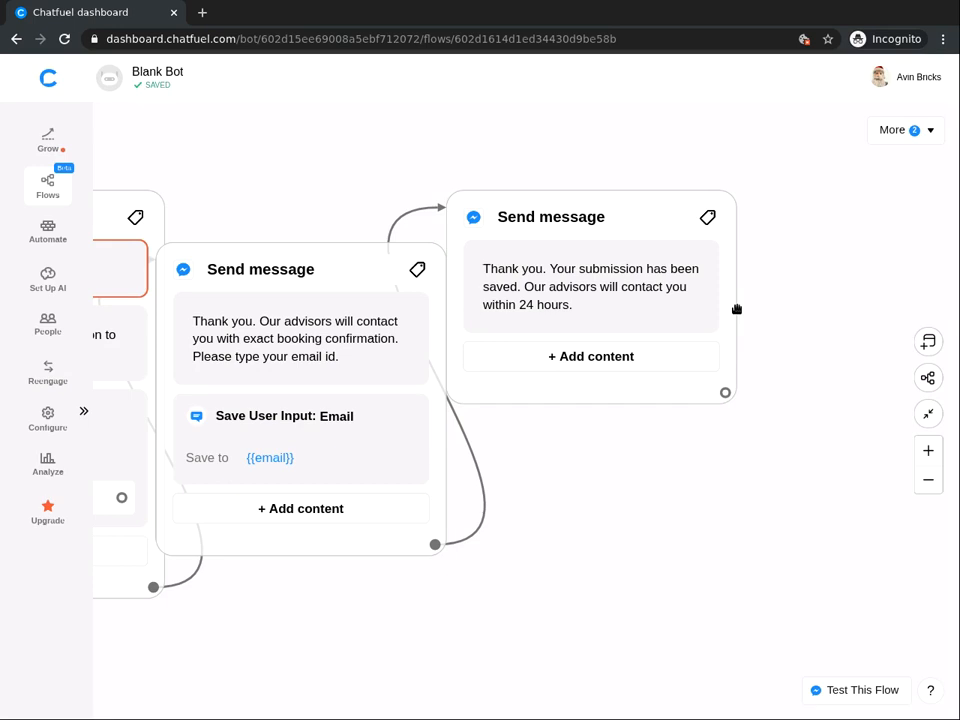
Add an Action block containing a Notify Admin by Email action and open its settings.
{"action": "left_click", "coordinate": [800, 221]}
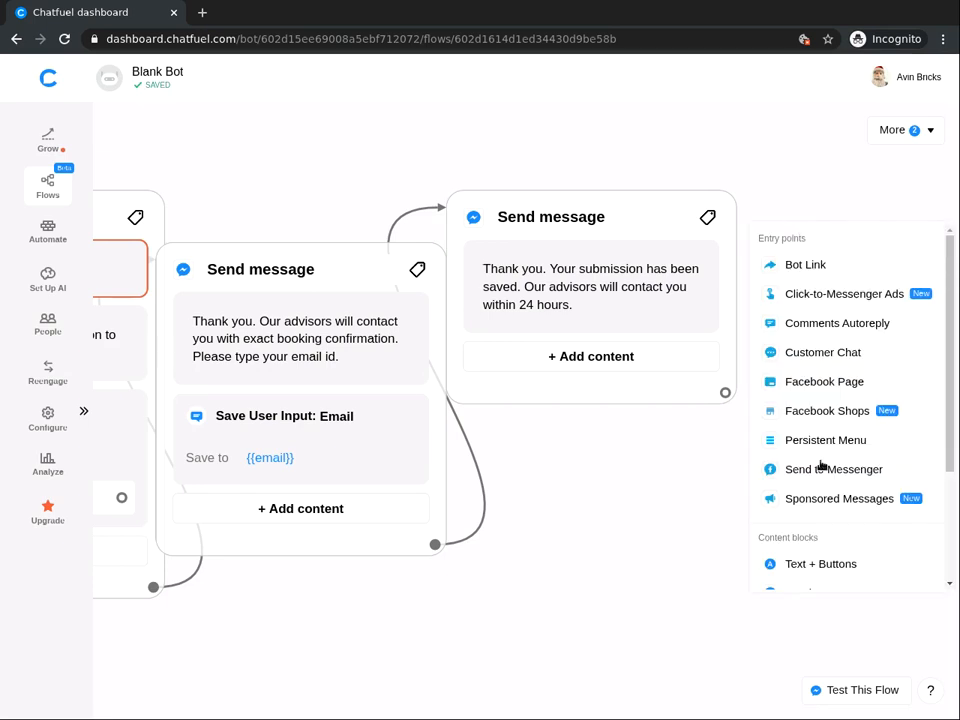
{"action": "scroll", "coordinate": [815, 466], "scroll_direction": "down", "scroll_amount": 1}
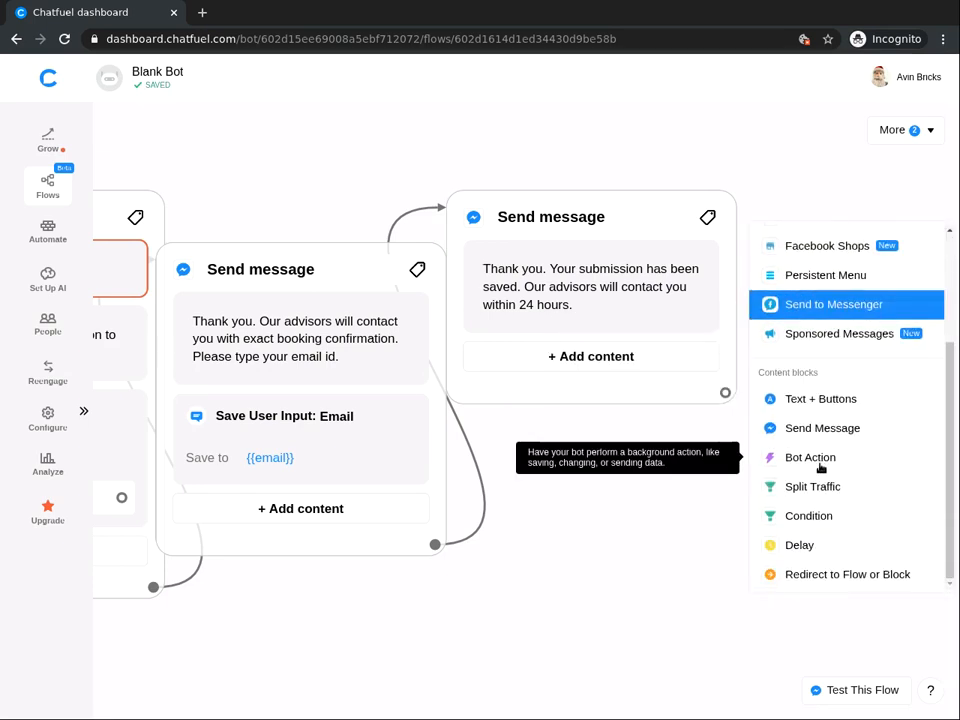
{"action": "left_click", "coordinate": [802, 456]}
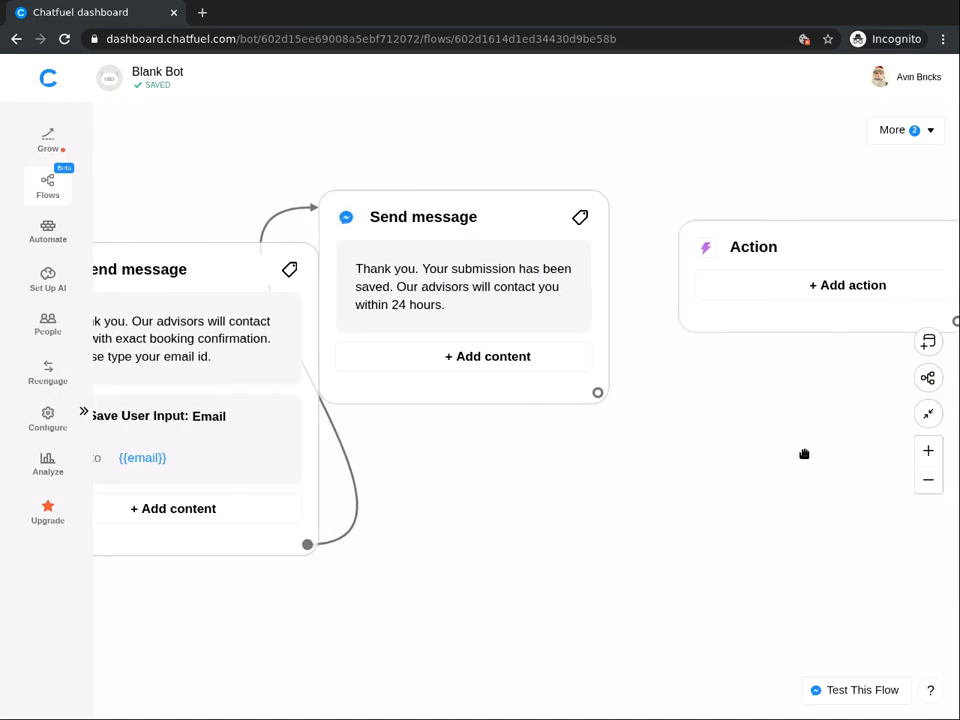
{"action": "left_click", "coordinate": [784, 284]}
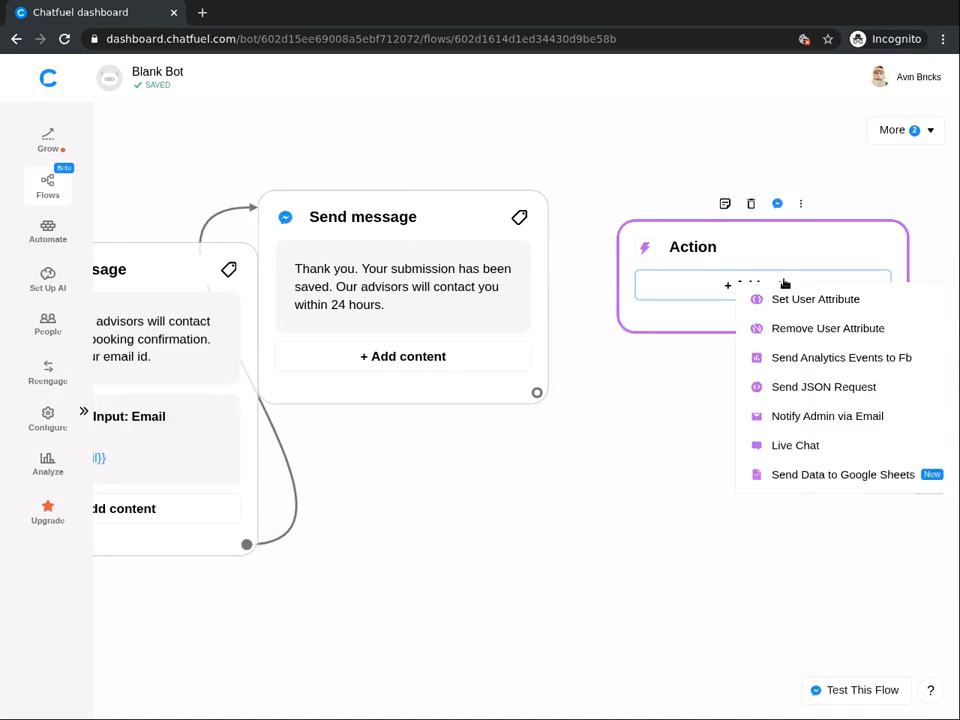
{"action": "left_click", "coordinate": [846, 418]}
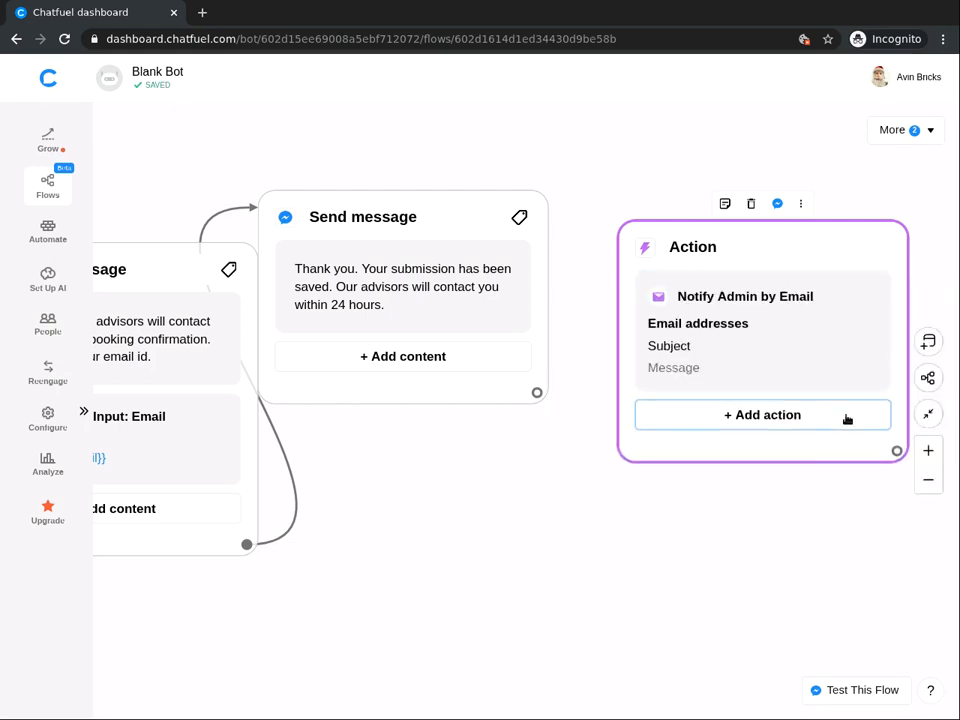
{"action": "left_click", "coordinate": [724, 340]}
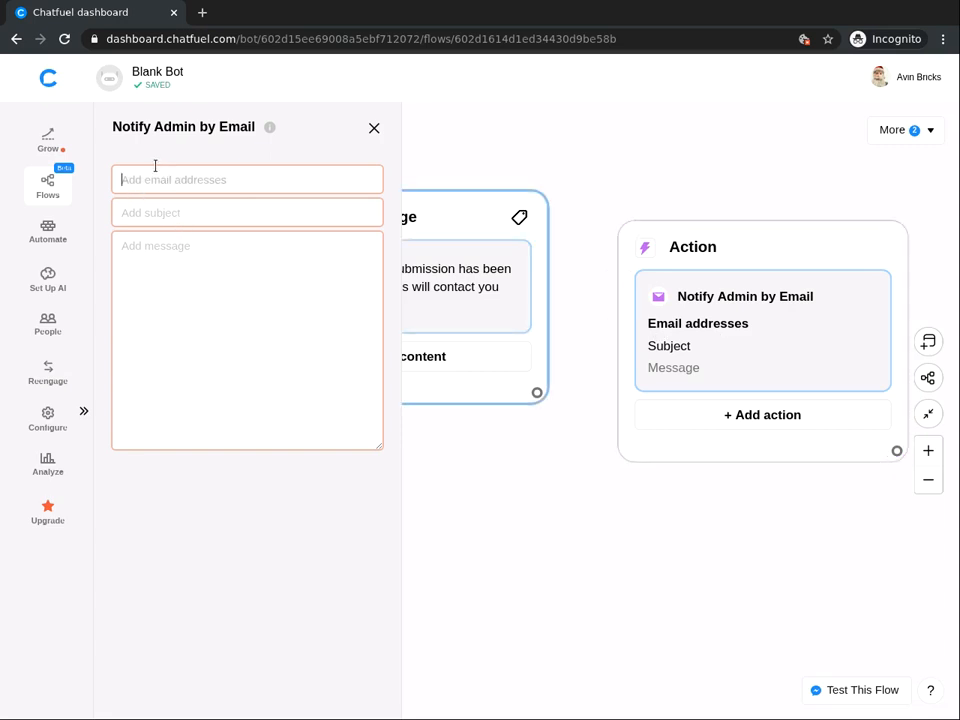
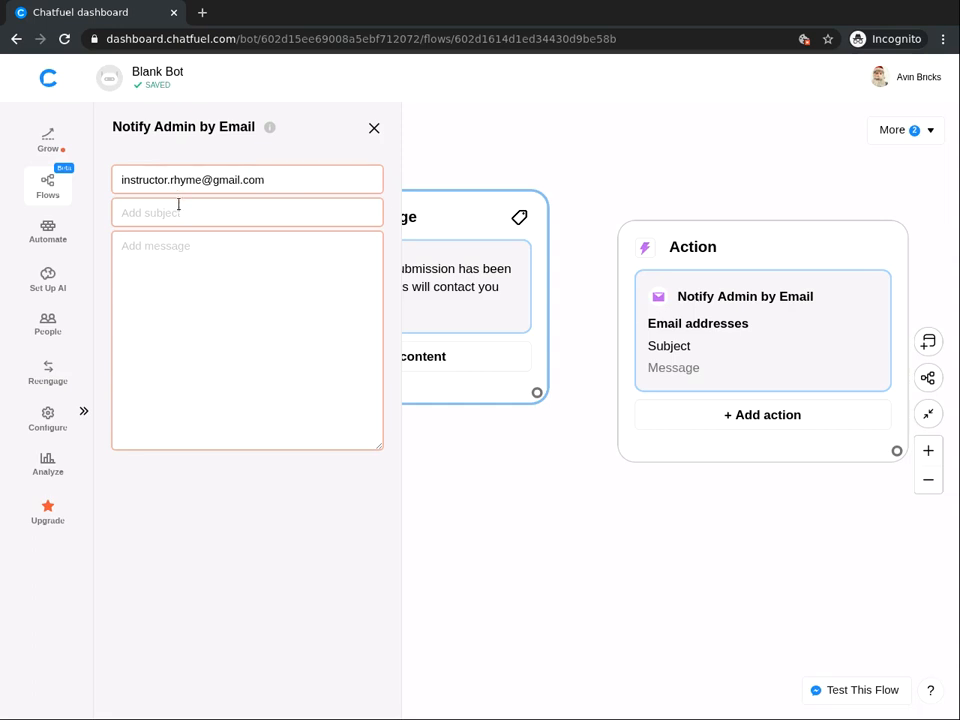
Address the notification to the instructor's e-mail with subject 'New booking from {{first name}}'.
{"action": "left_click", "coordinate": [184, 212]}
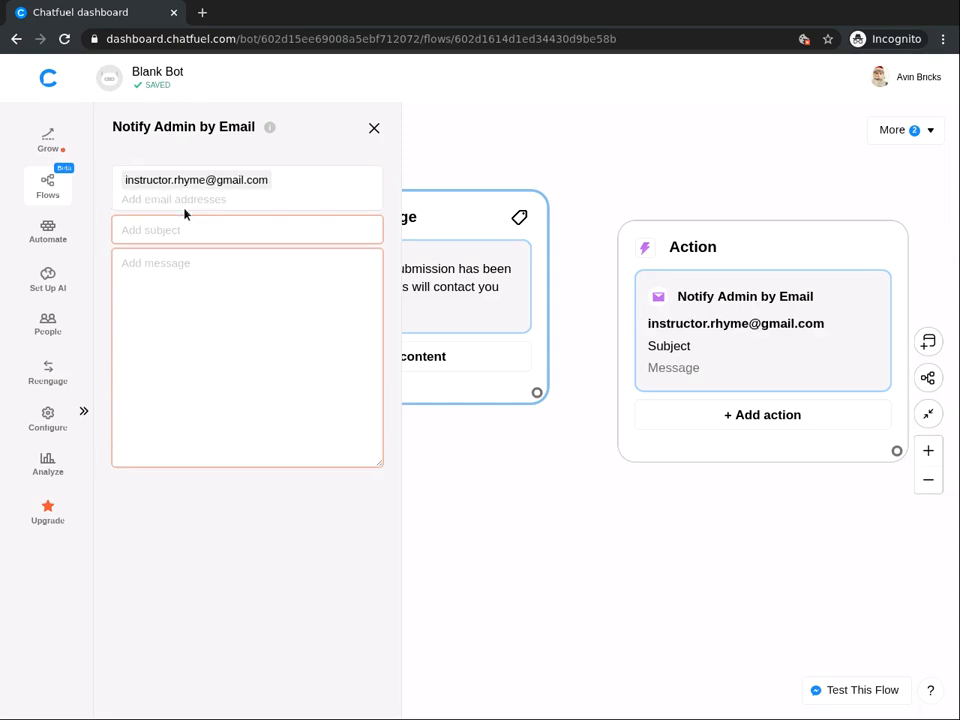
{"action": "type", "text": "New booking from"}
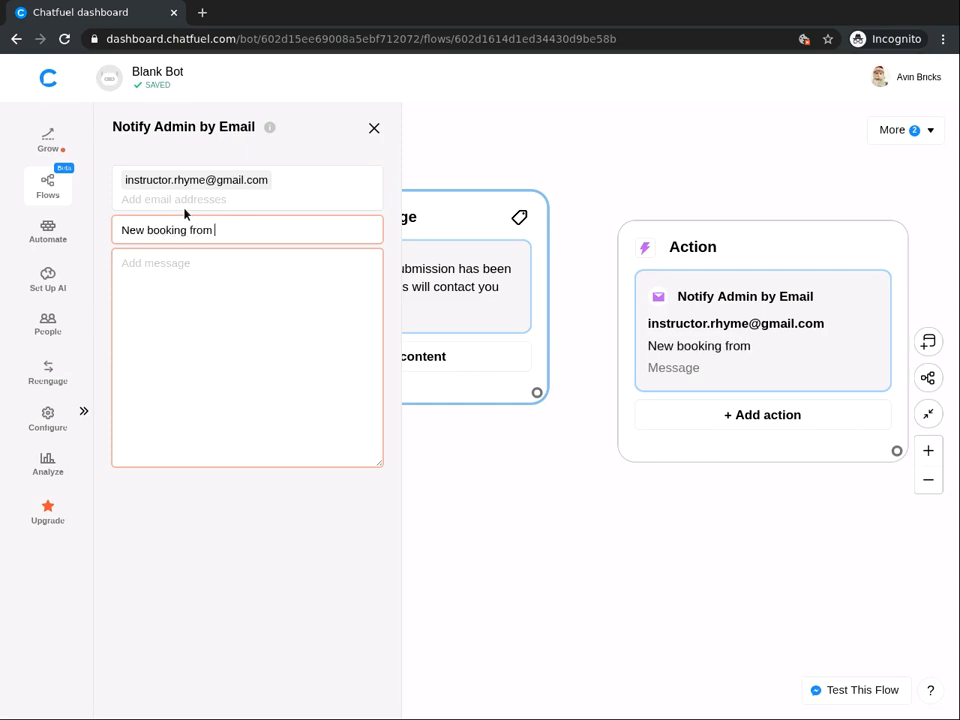
{"action": "type", "text": " {{"}
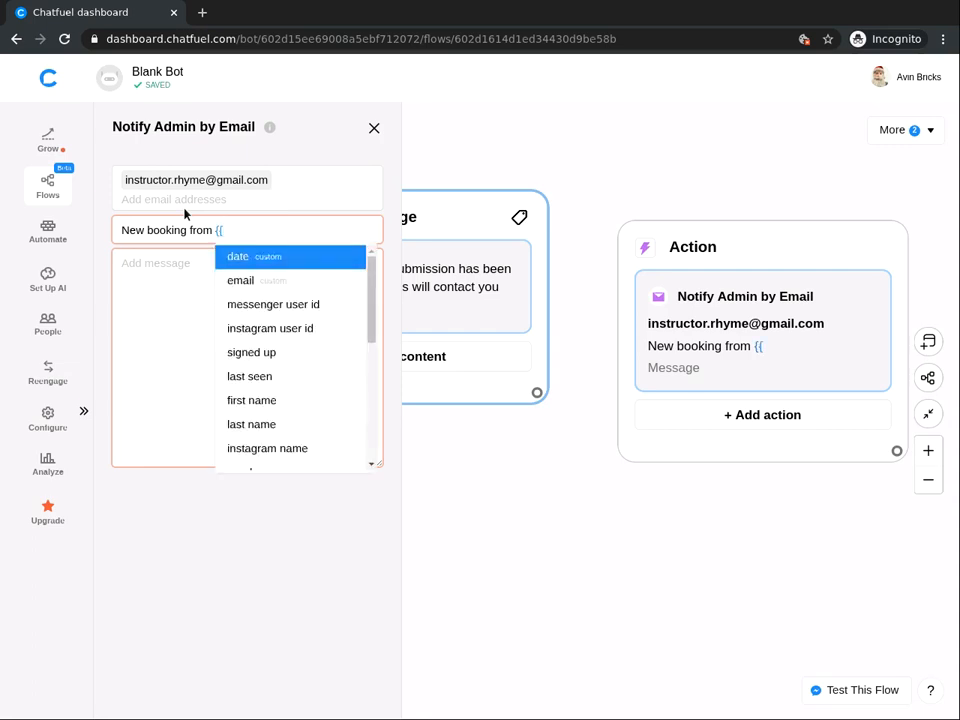
{"action": "type", "text": "fir"}
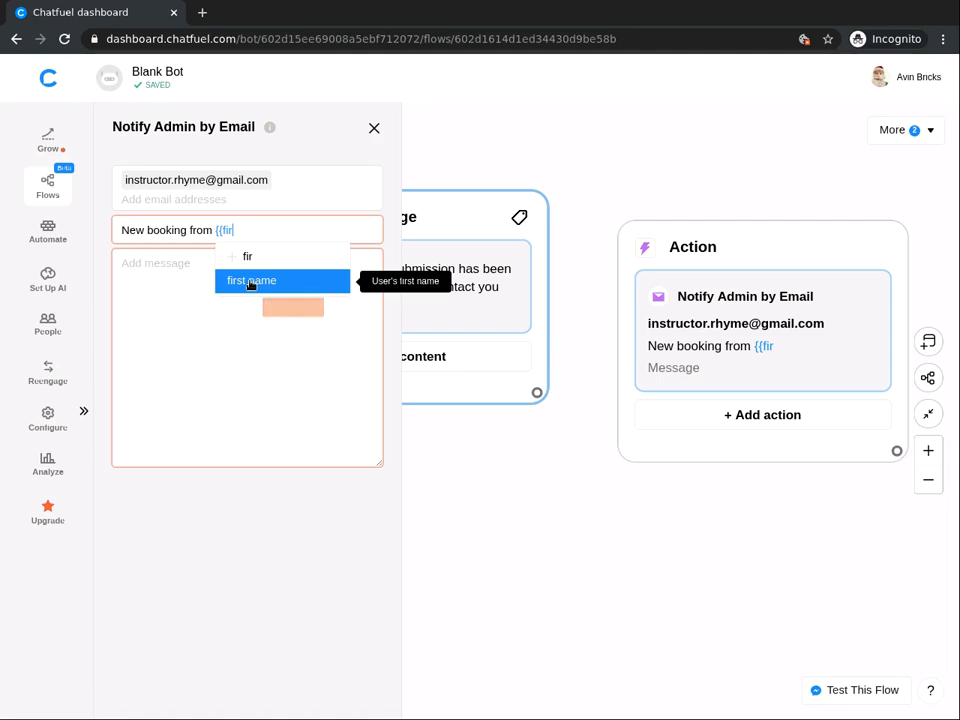
{"action": "left_click", "coordinate": [250, 281]}
Start the email body with 'Hii,' and 'You have received a new booking from {{first name}}'.
{"action": "left_click", "coordinate": [140, 287]}
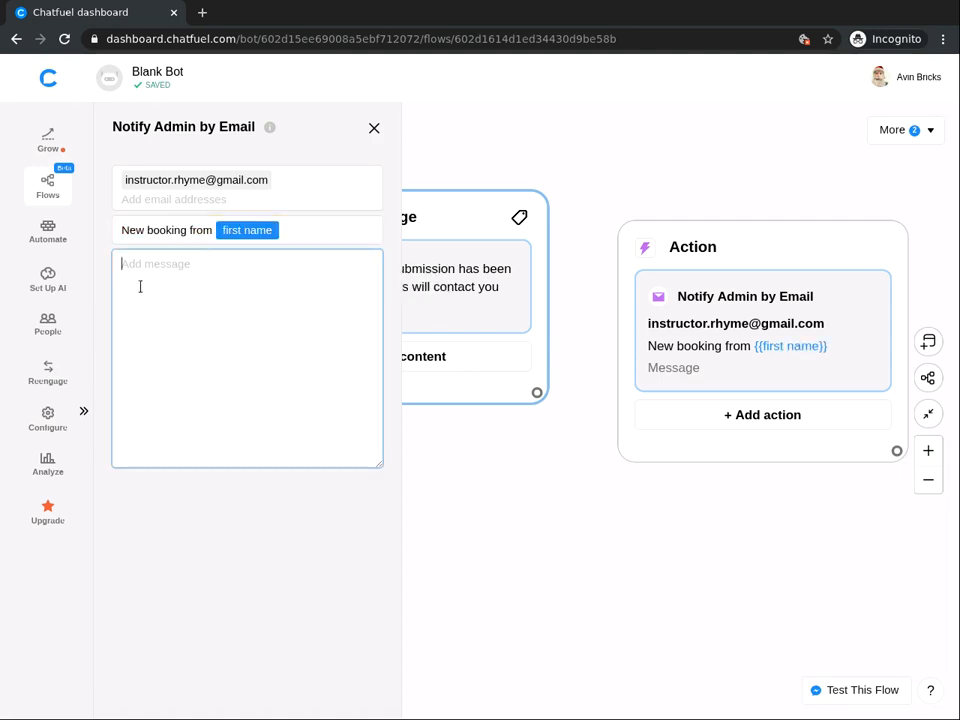
{"action": "type", "text": "Hii,"}
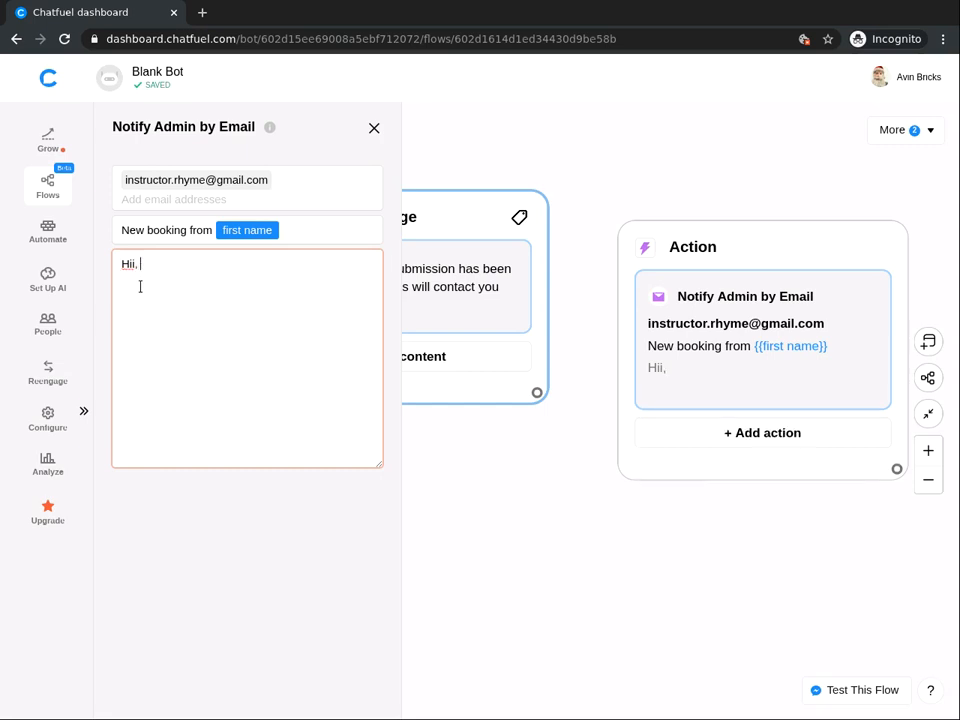
{"action": "key", "text": "Return"}
{"action": "key", "text": "Return"}
{"action": "type", "text": "Y"}
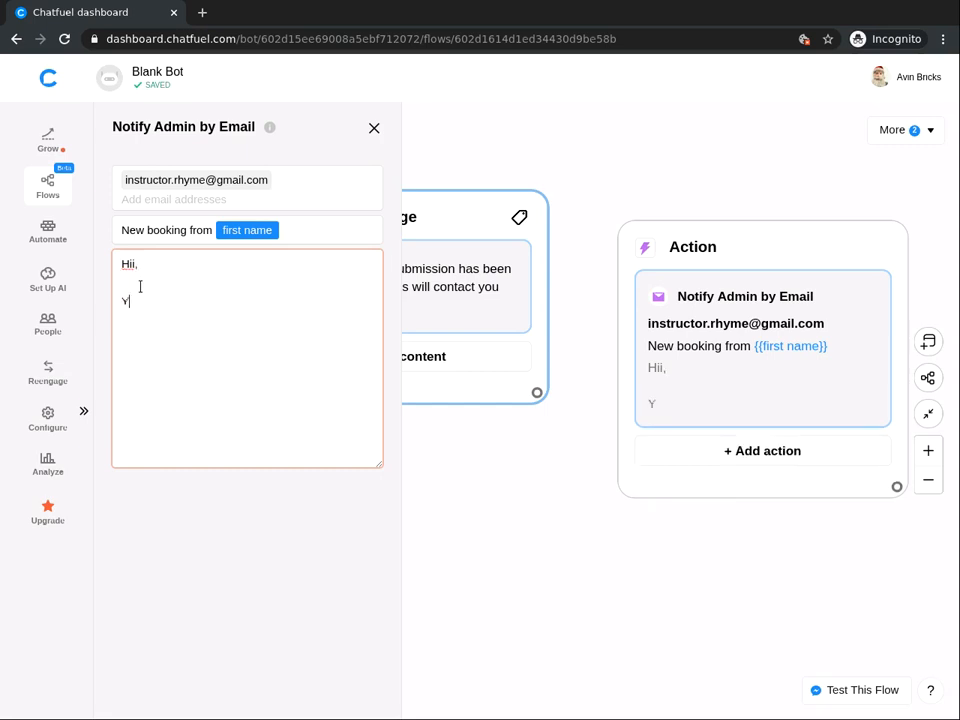
{"action": "type", "text": "ou have received a "}
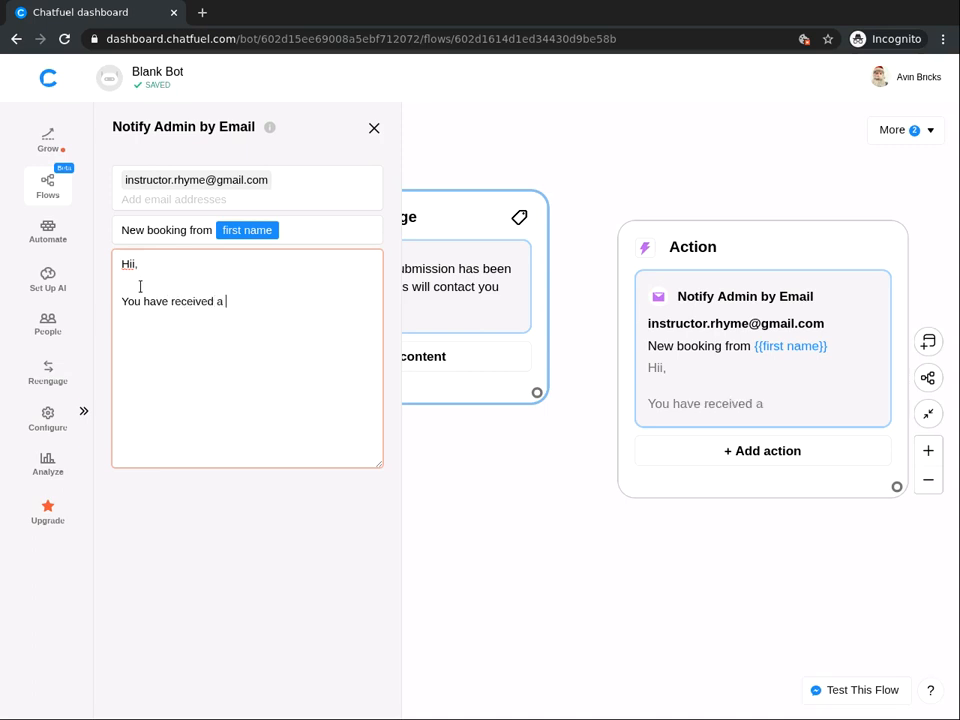
{"action": "type", "text": "new bookin"}
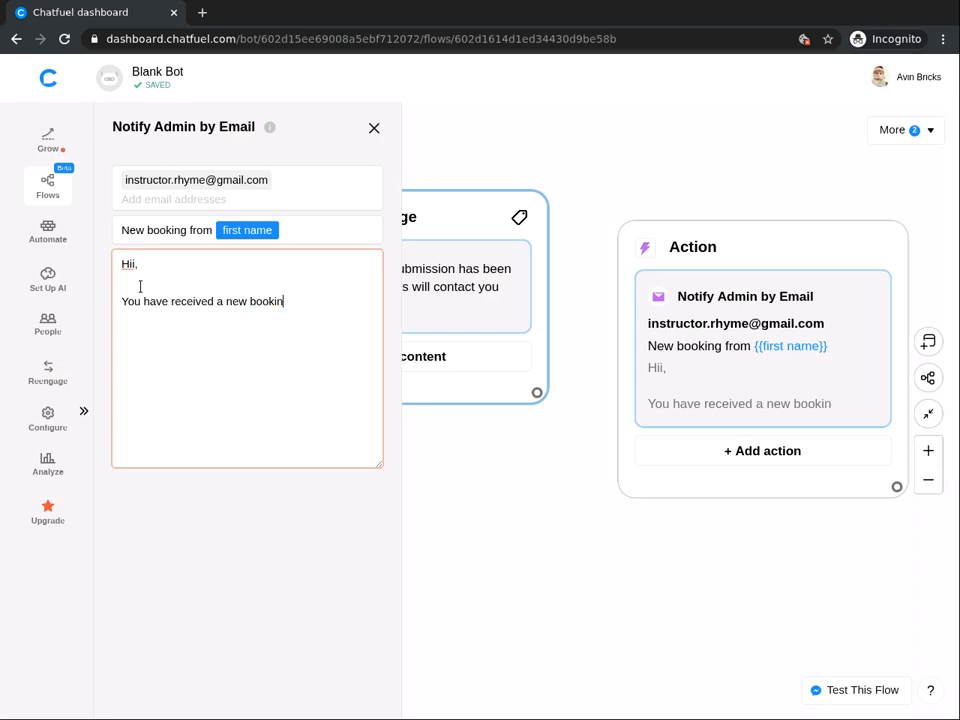
{"action": "type", "text": "g from {{firsta"}
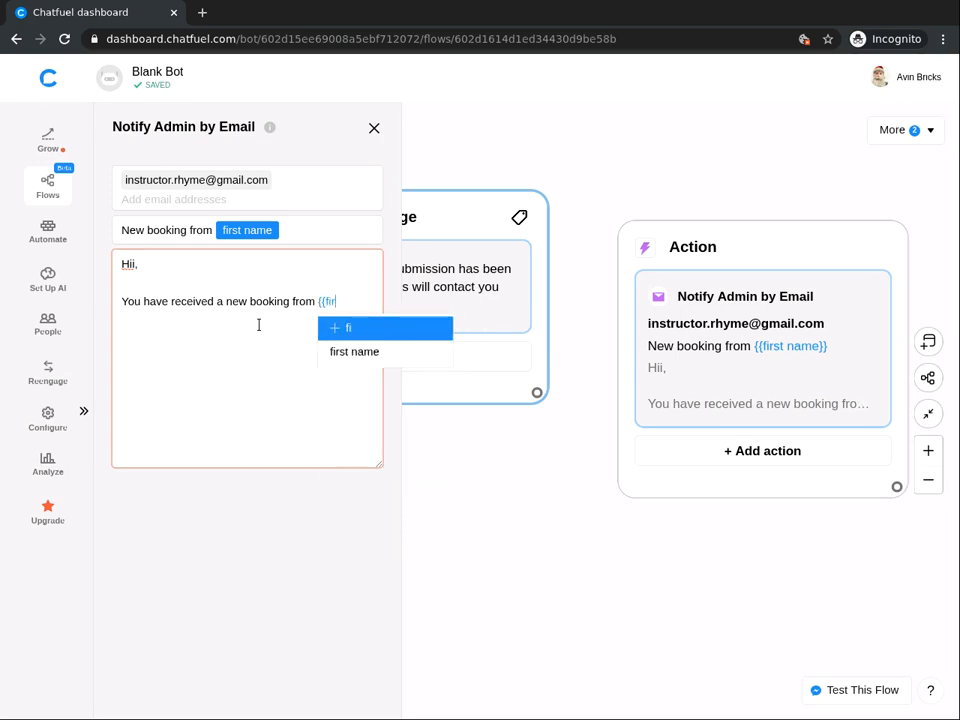
{"action": "key", "text": "BackSpace"}
{"action": "key", "text": "BackSpace"}
{"action": "left_click", "coordinate": [362, 350]}
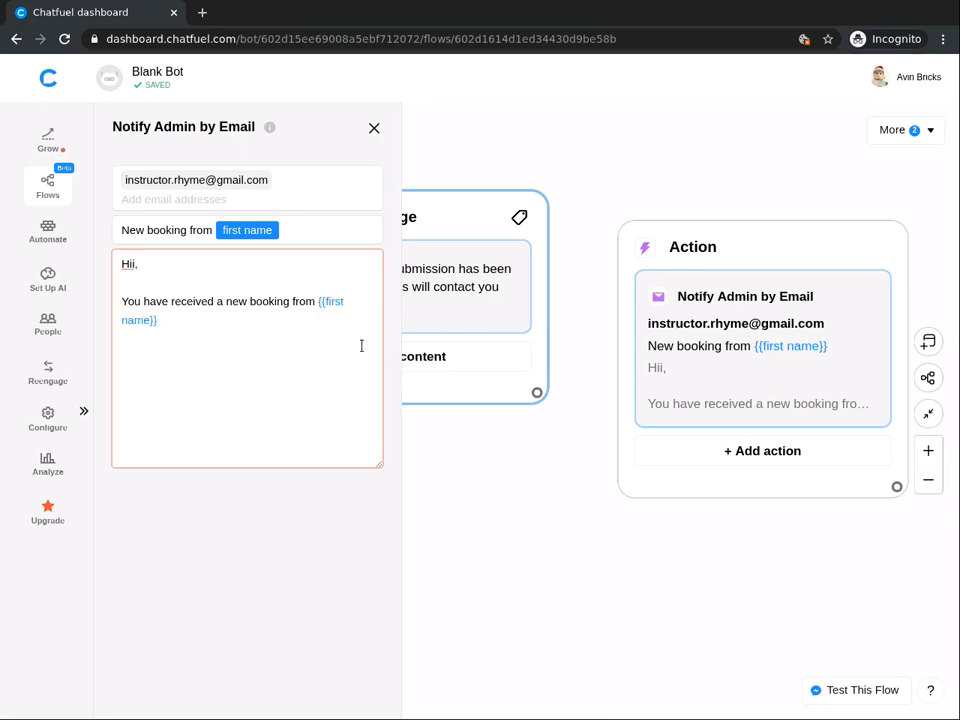
Continue the body with {{last name}}, {{date}}, and a request to contact them on {{email}}.
{"action": "type", "text": "{{"}
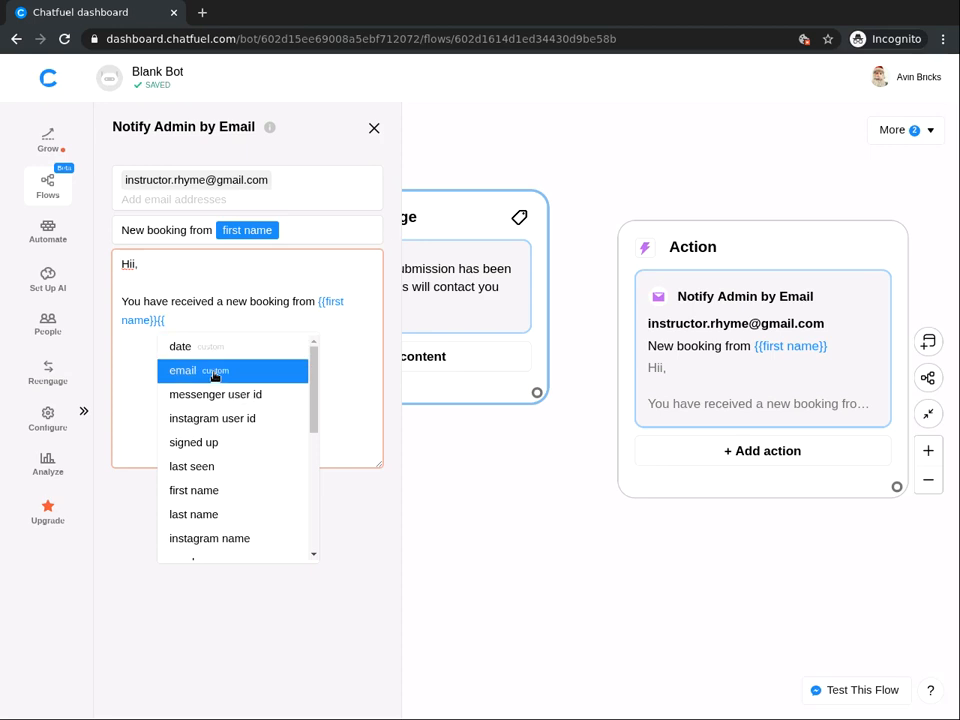
{"action": "type", "text": "last"}
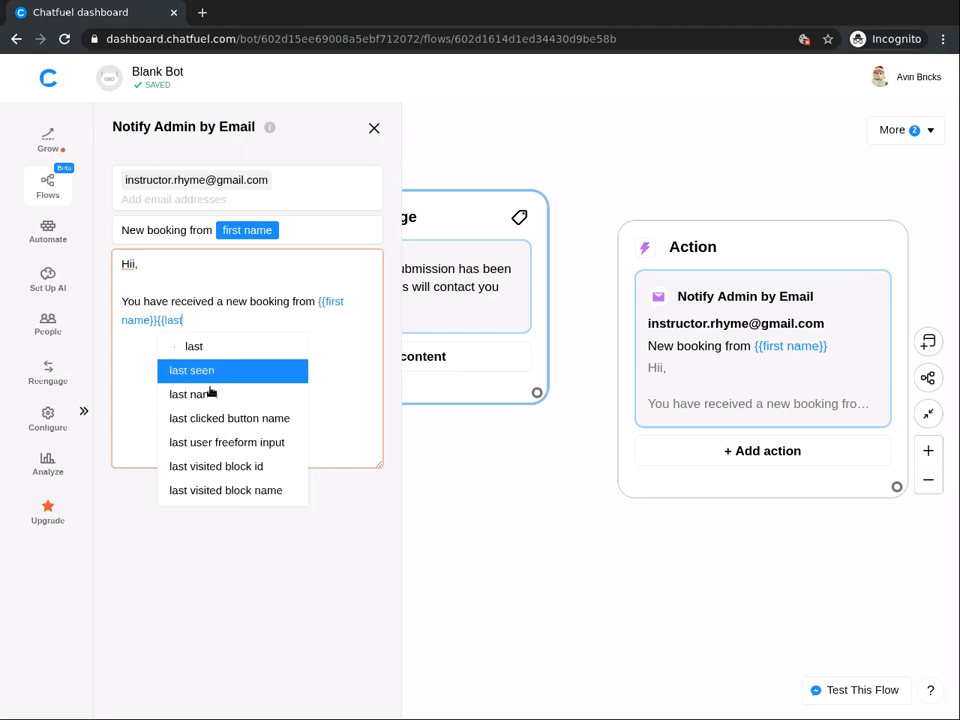
{"action": "left_click", "coordinate": [214, 394]}
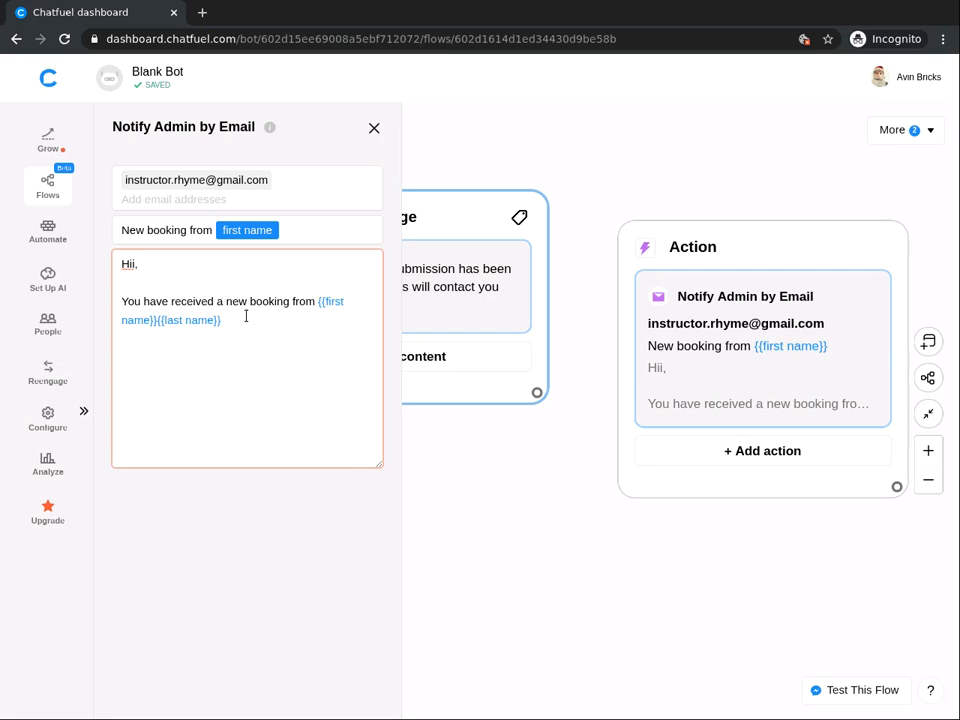
{"action": "type", "text": "{or the"}
{"action": "key", "text": "BackSpace"}
{"action": "key", "text": "BackSpace"}
{"action": "key", "text": "BackSpace"}
{"action": "type", "text": "{{date"}
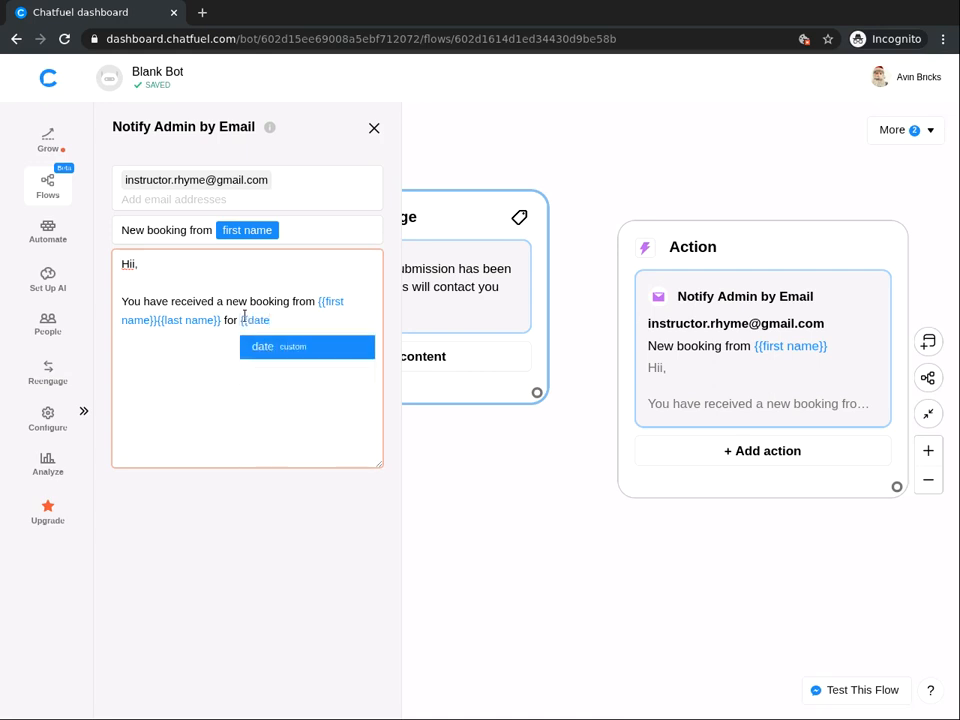
{"action": "left_click", "coordinate": [277, 354]}
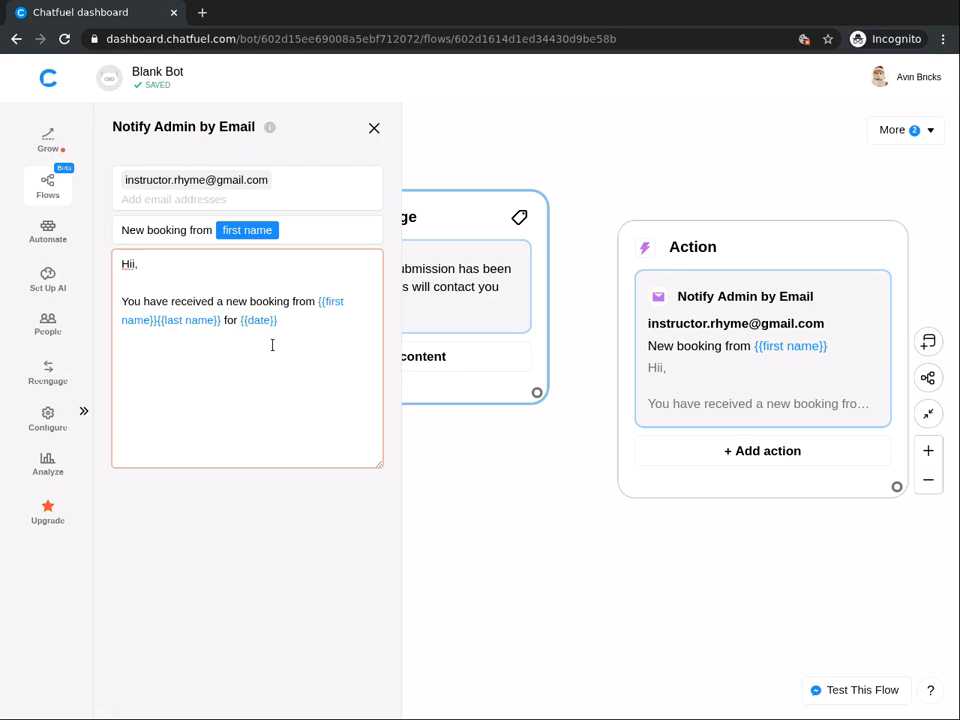
{"action": "type", "text": ". Please contact them imeediate"}
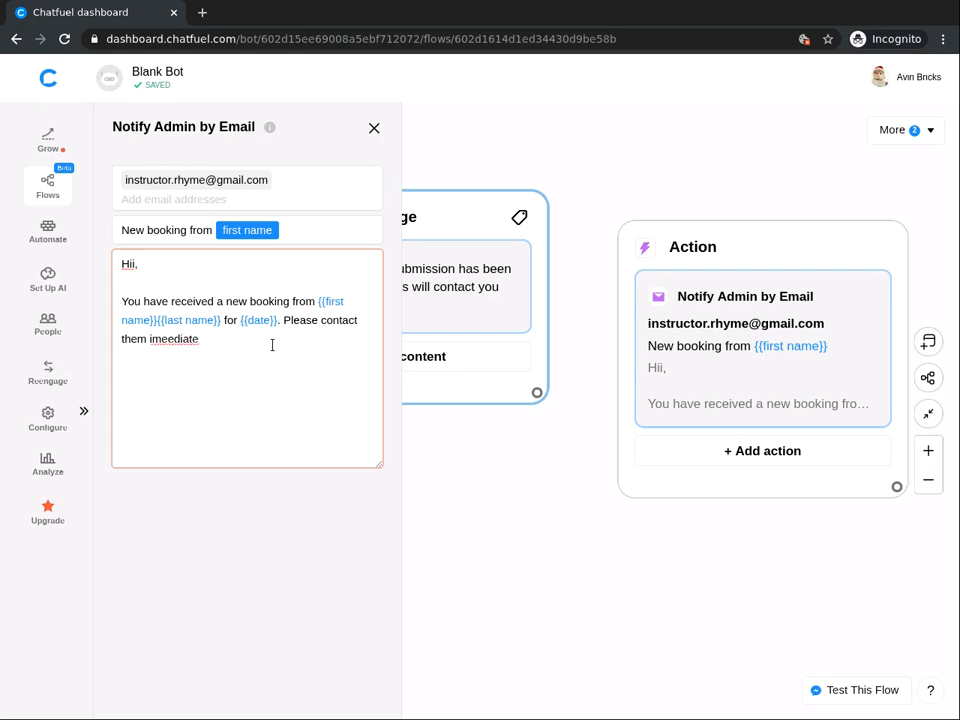
{"action": "type", "text": "ly on {{"}
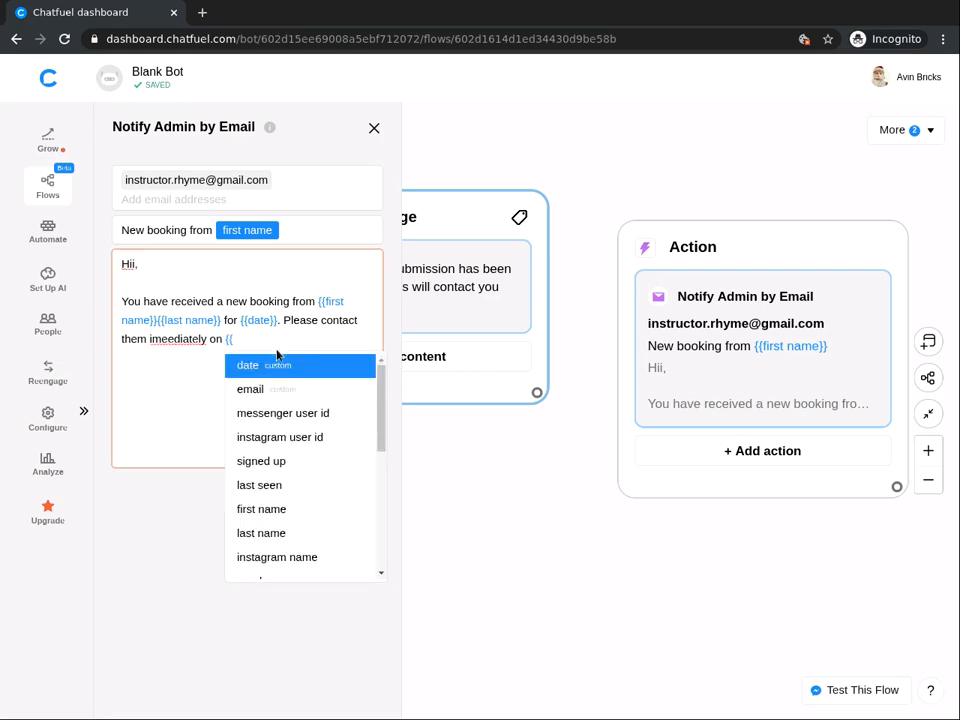
{"action": "type", "text": "email"}
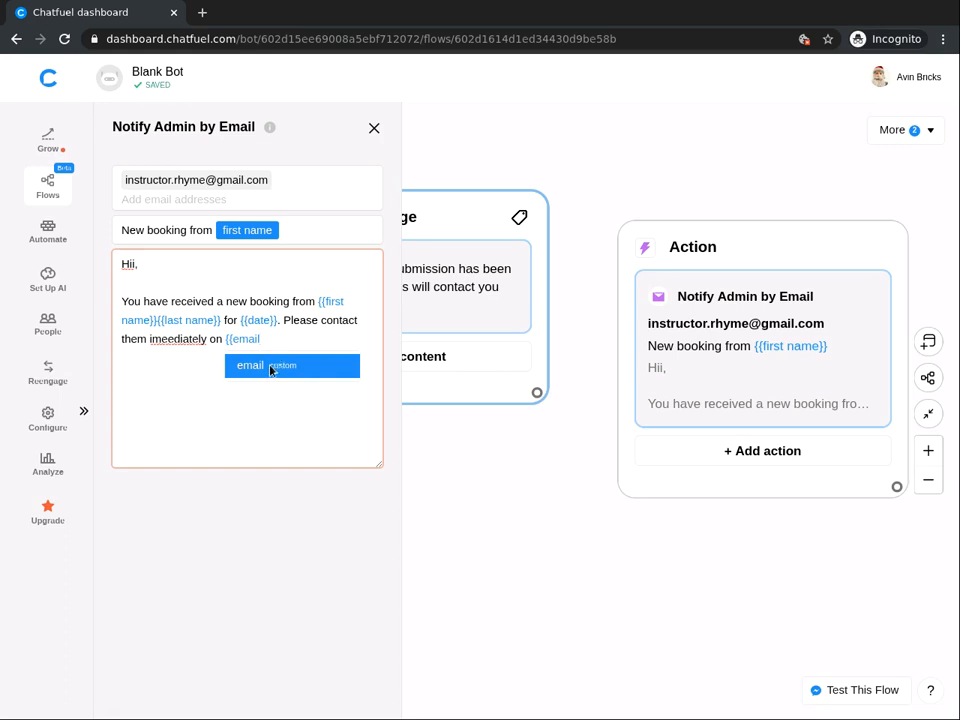
{"action": "left_click", "coordinate": [263, 365]}
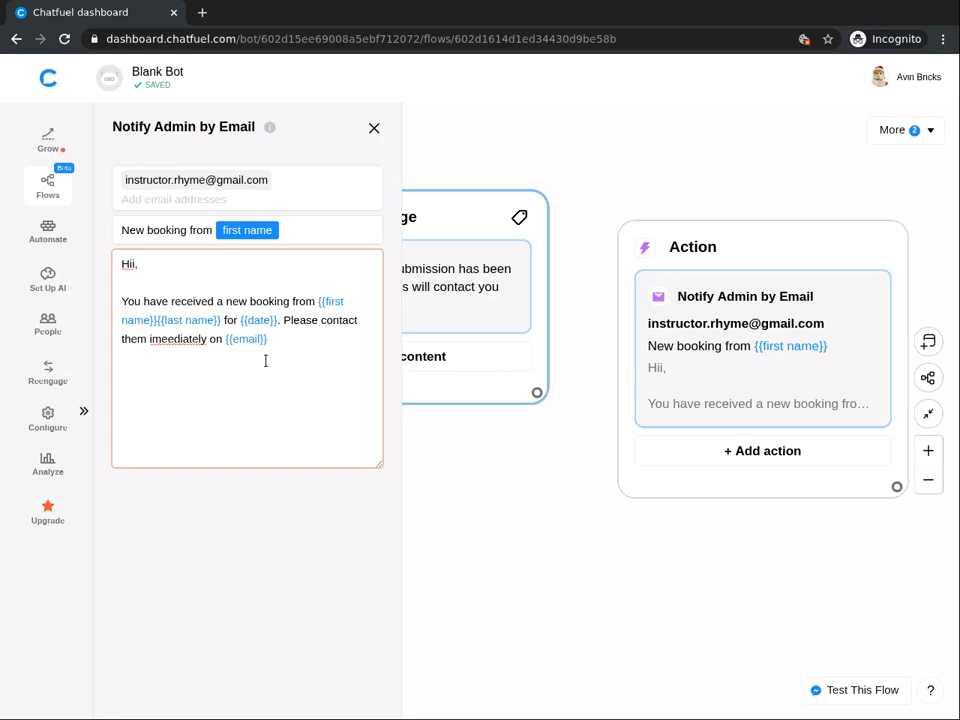
End the message with a period, then link the confirmation message card to the Action card.
{"action": "type", "text": "."}
{"action": "left_click", "coordinate": [510, 514]}
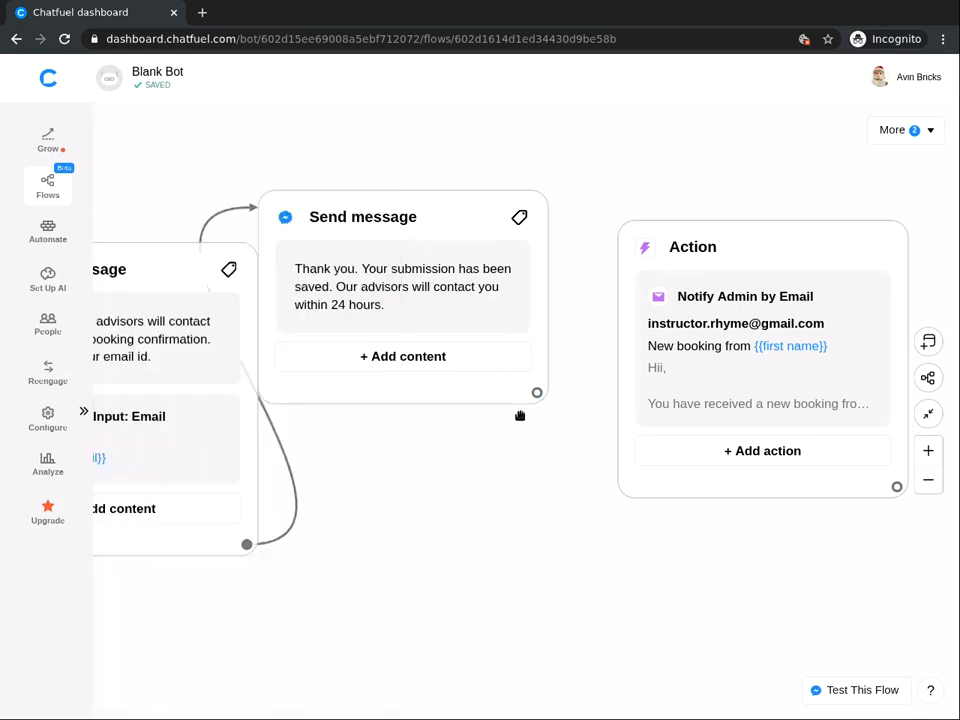
{"action": "left_click_drag", "start_coordinate": [536, 392], "coordinate": [626, 264]}
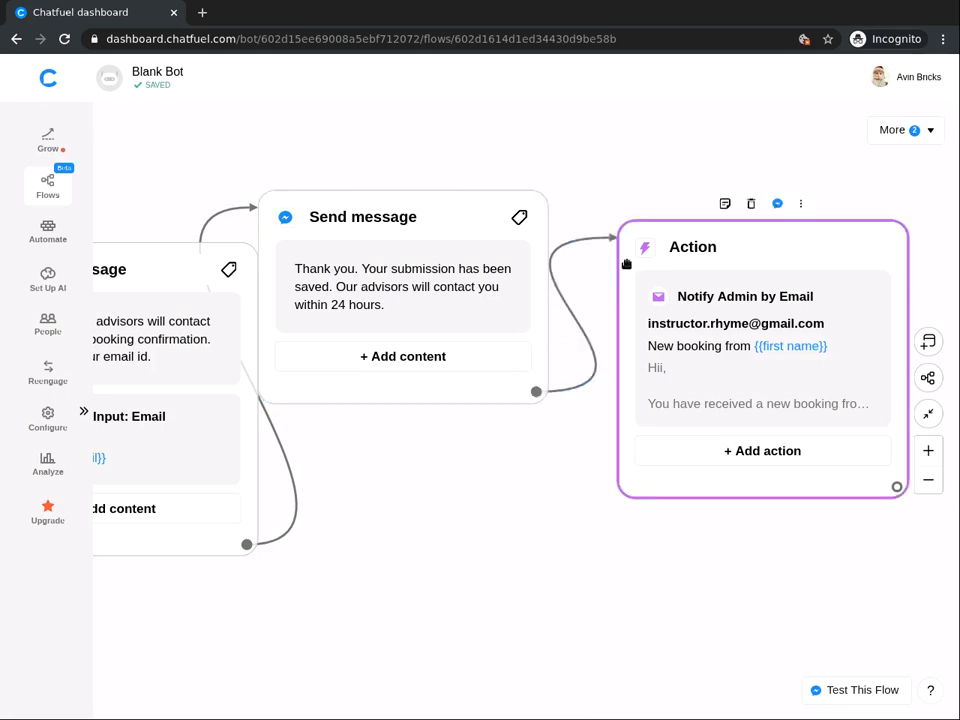